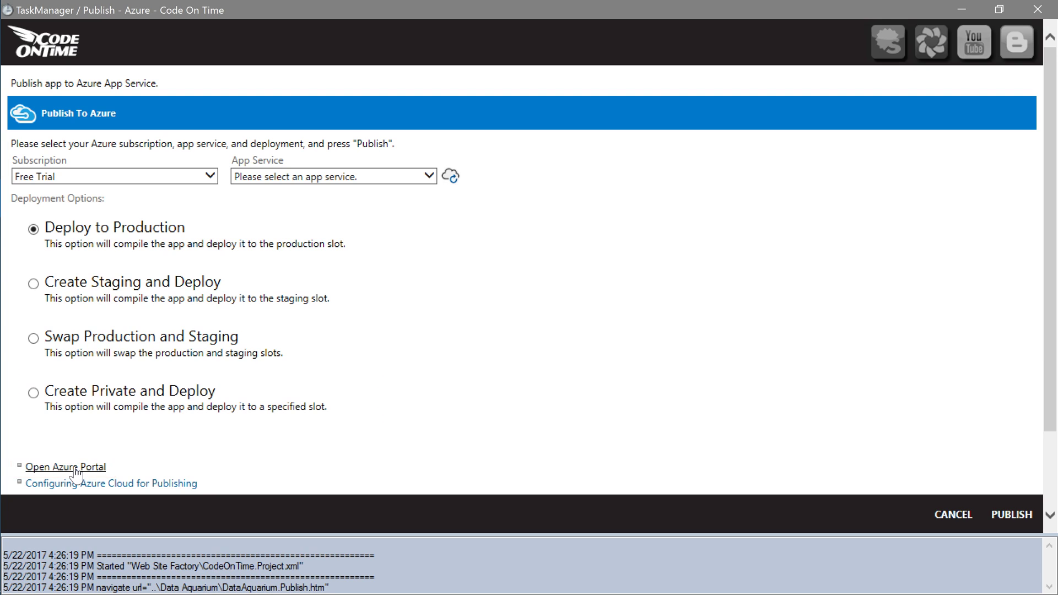
Step: From the Azure Portal's New pane, search the marketplace for 'database'
click(67, 466)
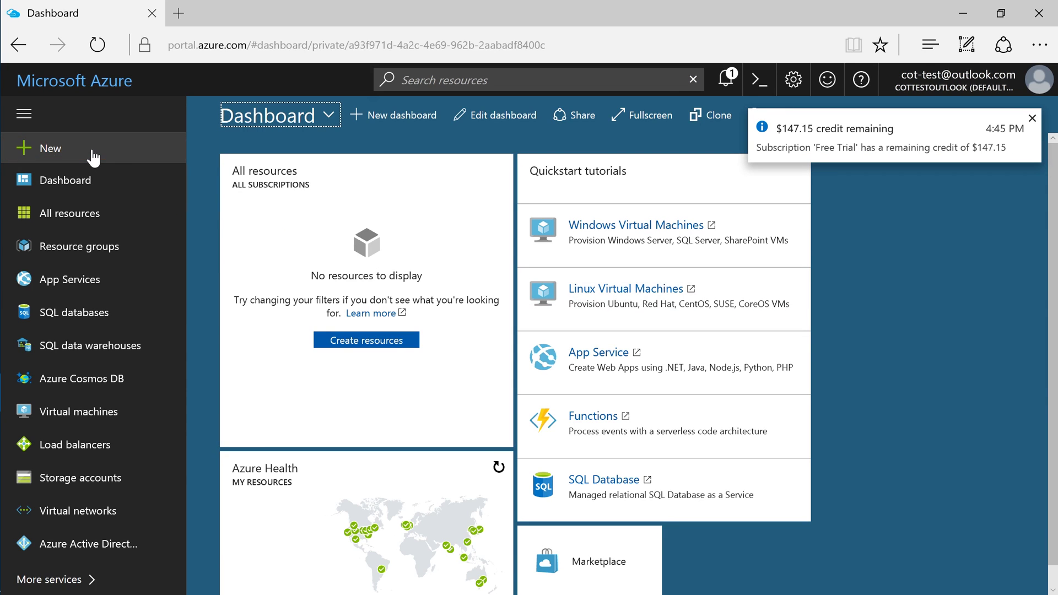
click(94, 157)
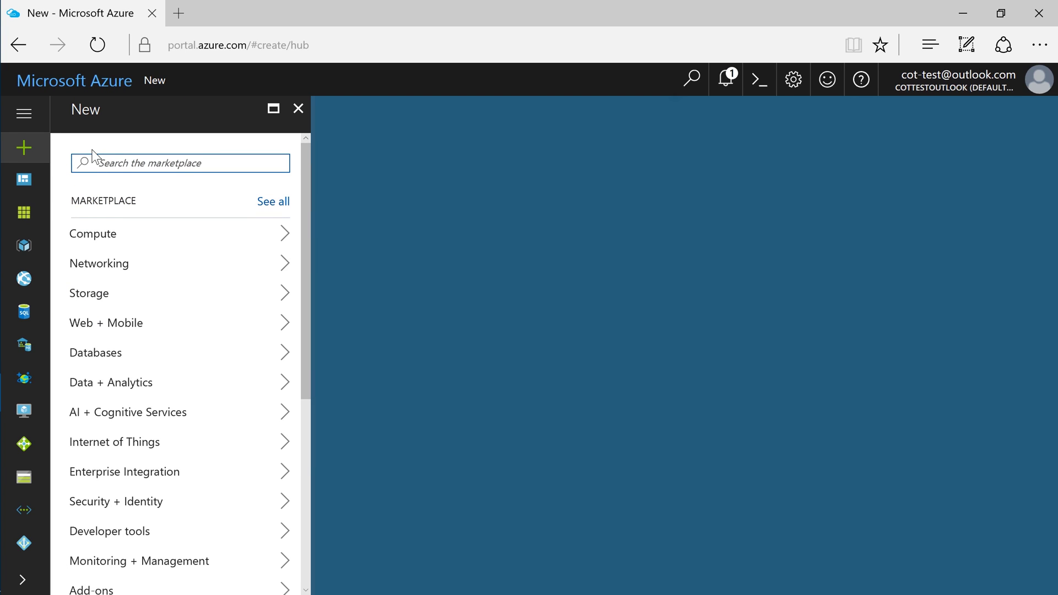
text(database)
key(Return)
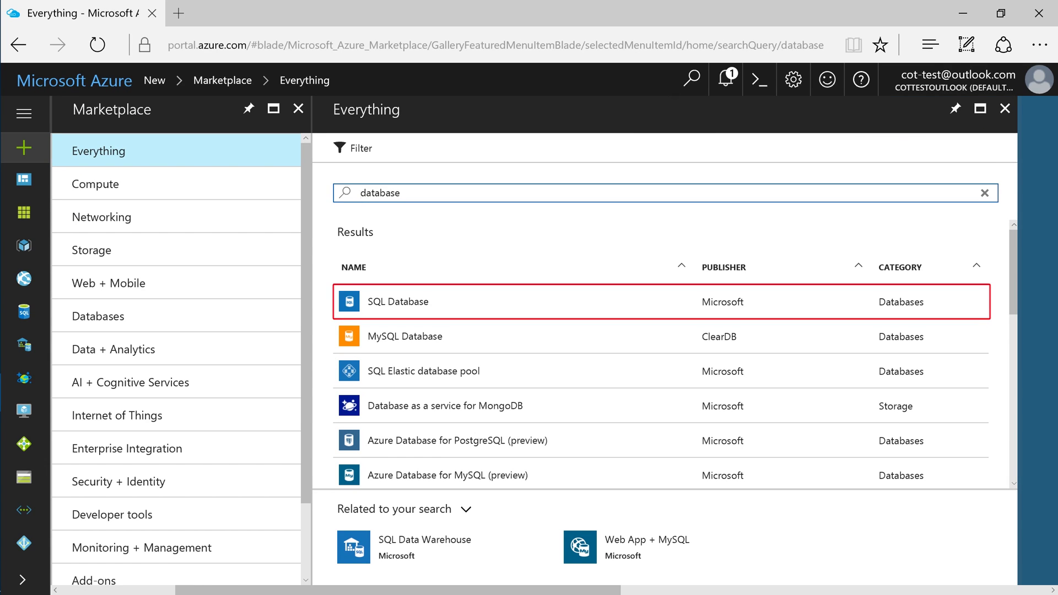
Step: Begin creating SQL Database 'TaskManager' in new resource group 'ToDoApp'
click(430, 308)
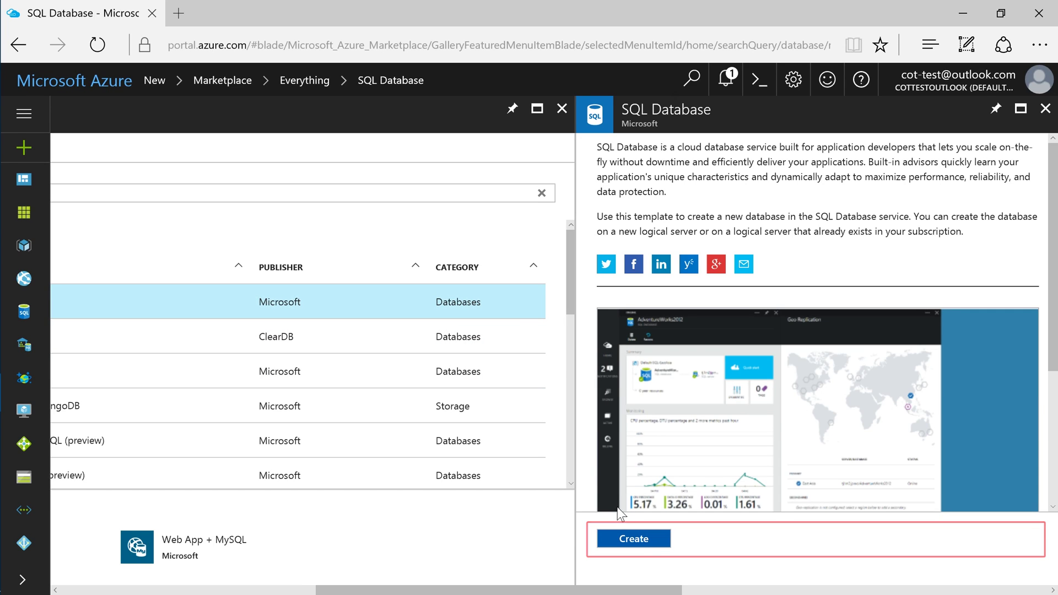
click(634, 539)
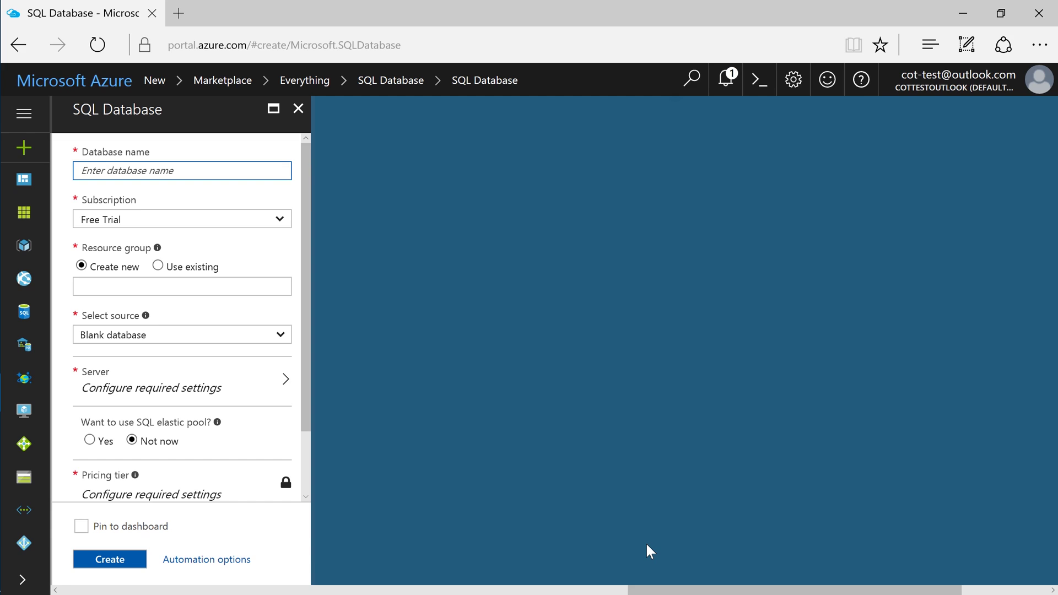
text(Task)
text(Manager)
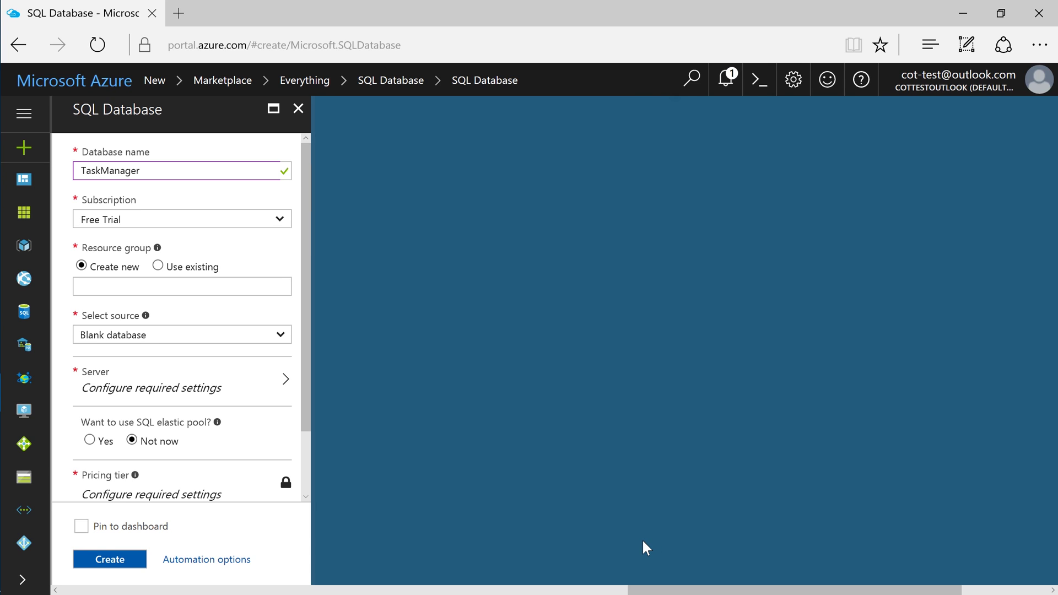
click(182, 287)
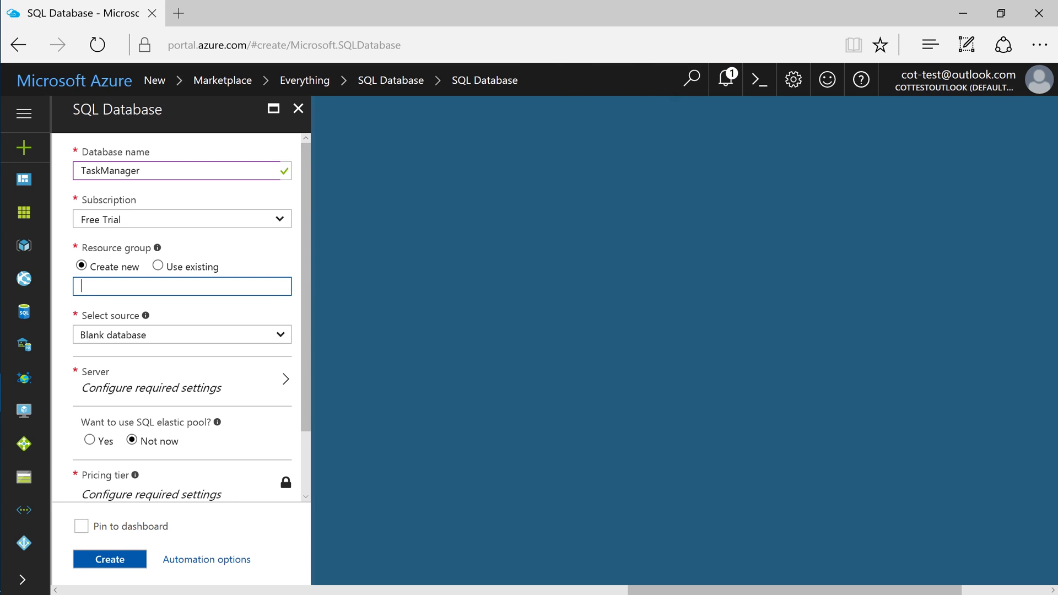
text(ToDoApp)
click(336, 327)
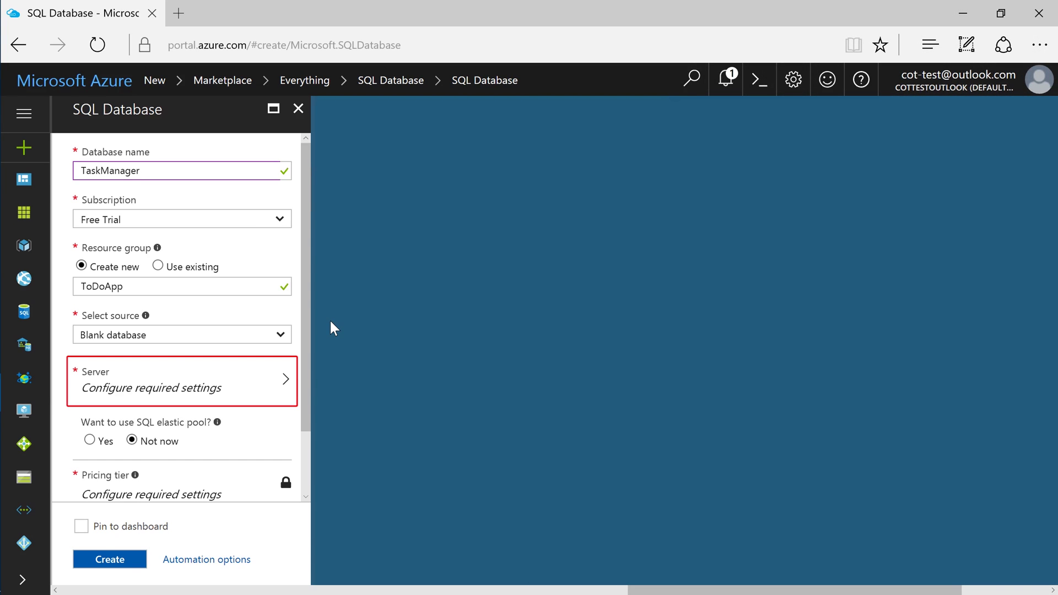
Step: Attach new server 'sandiegoserver' (South Central US) with admin login 'testadmin' and password
click(285, 379)
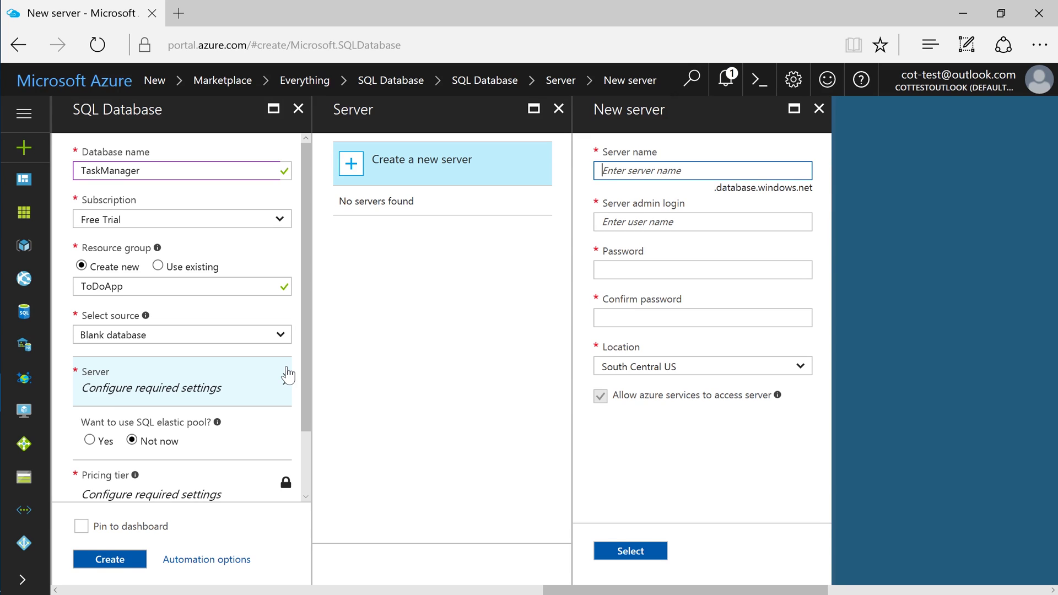
text(sandiegoser)
text(ver)
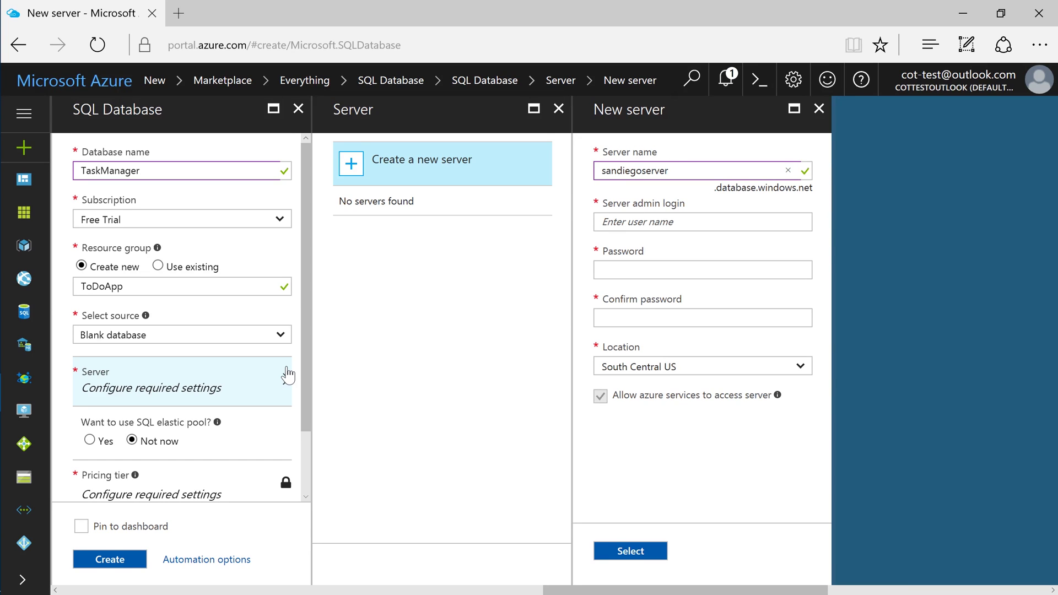
key(Tab)
text(testadmin)
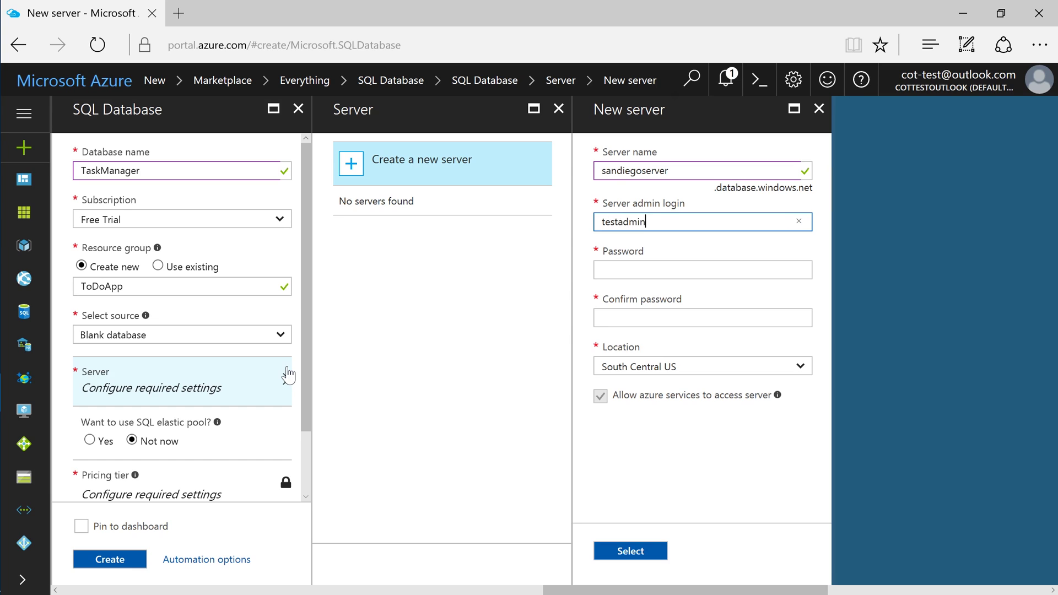
key(Tab)
key(Tab)
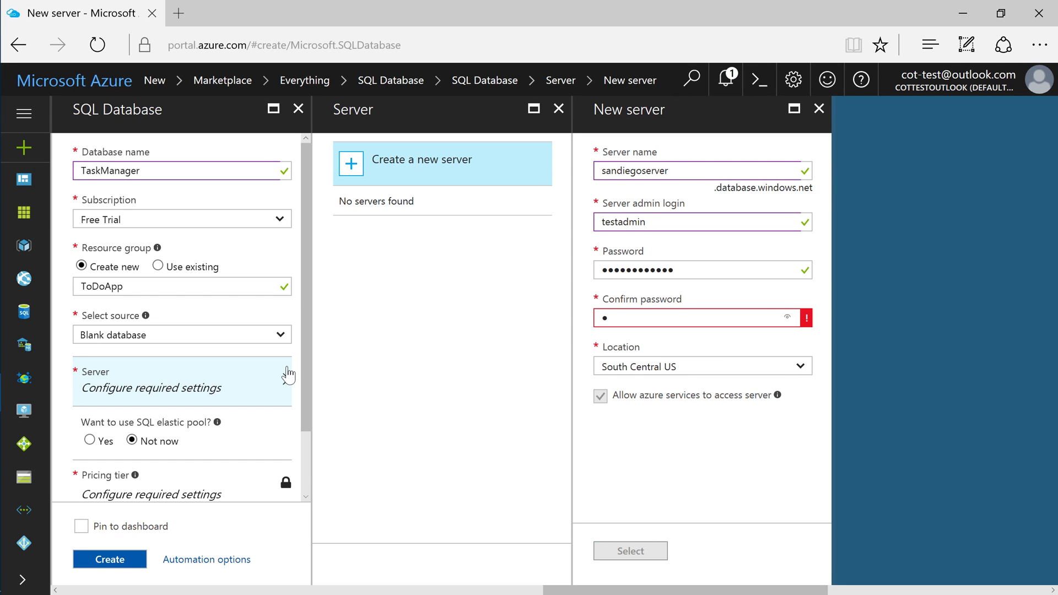
key(Tab)
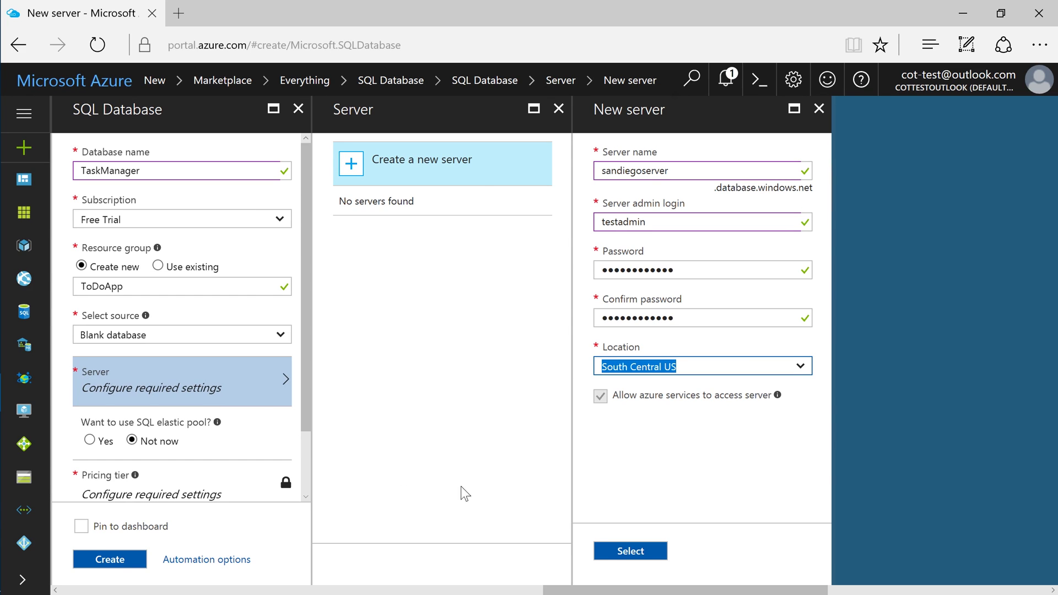
click(630, 551)
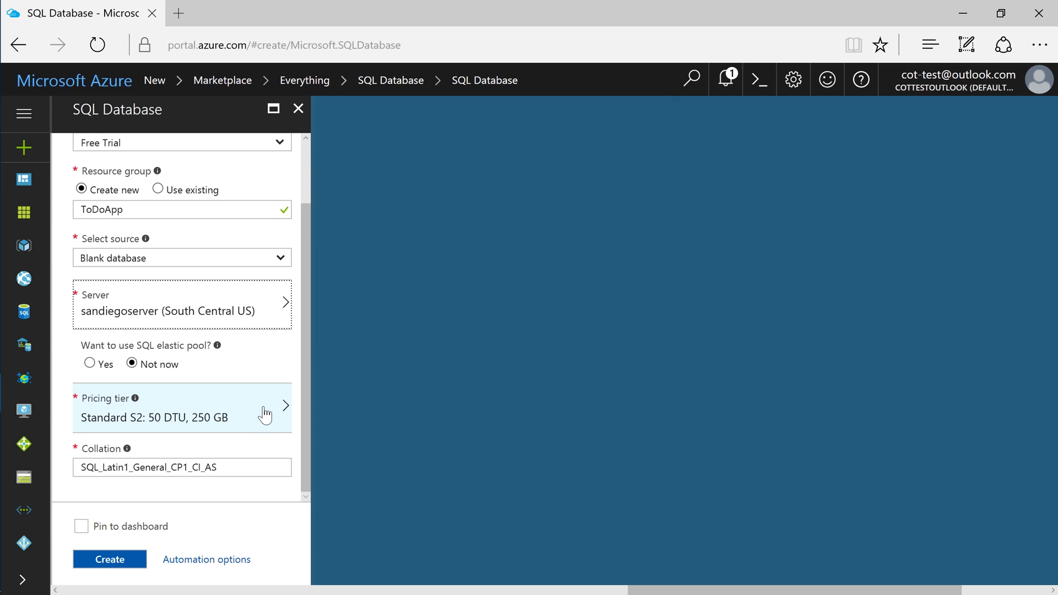
Step: Change the pricing tier to Standard S1: 20 DTU, 250 GB
click(265, 413)
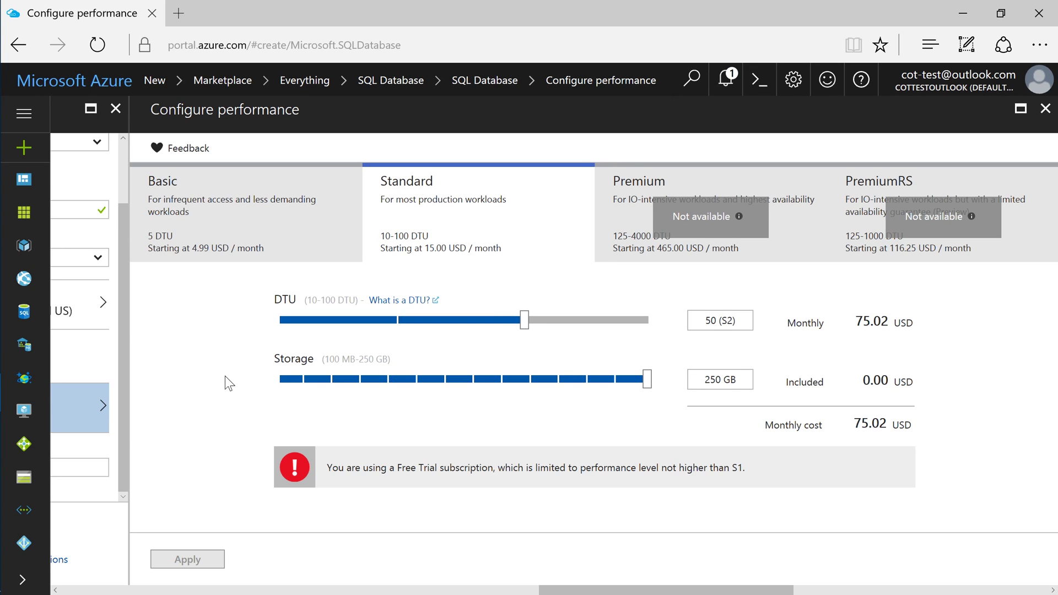
drag(523, 320, 401, 321)
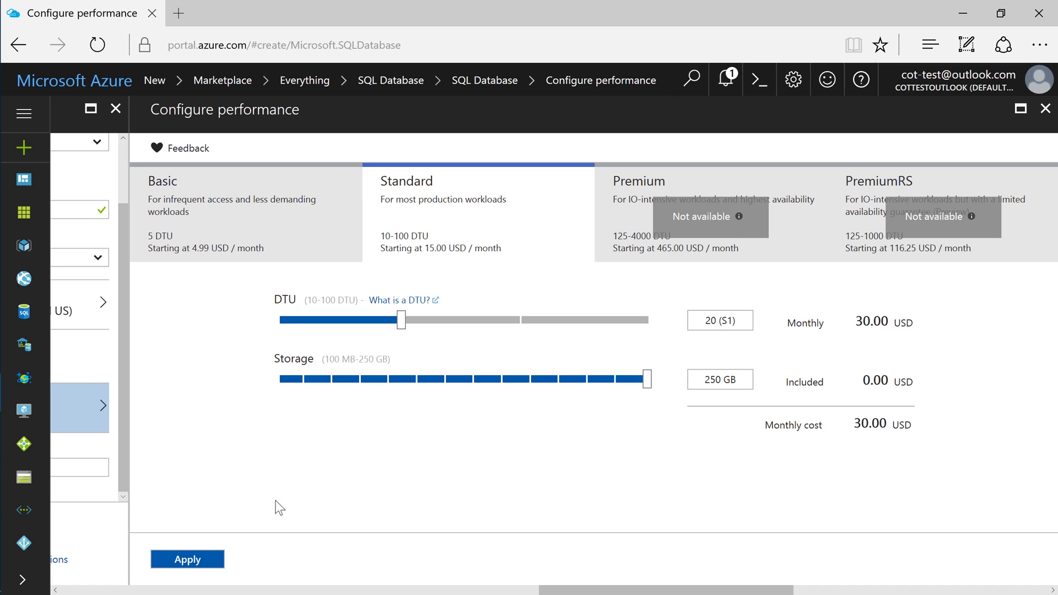
click(187, 560)
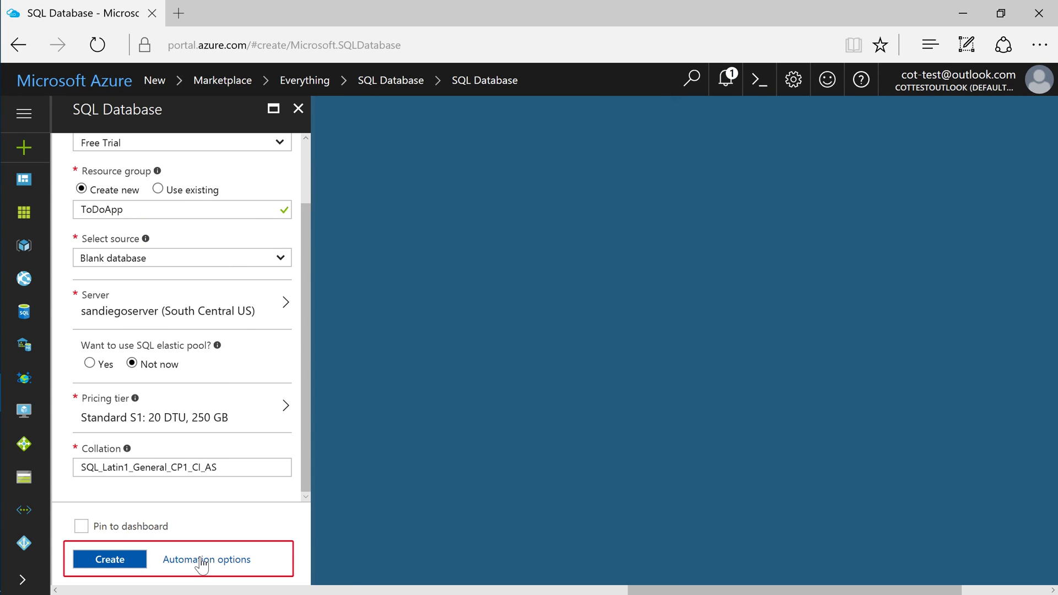
Step: Submit the TaskManager database for creation and view the 'Deployments succeeded' notification
click(110, 559)
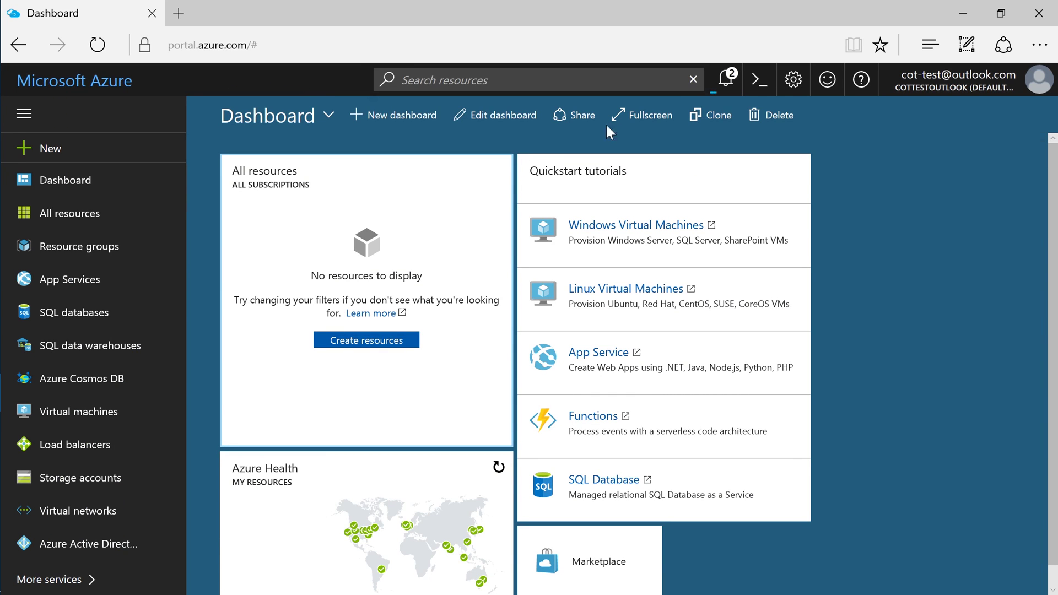
click(727, 80)
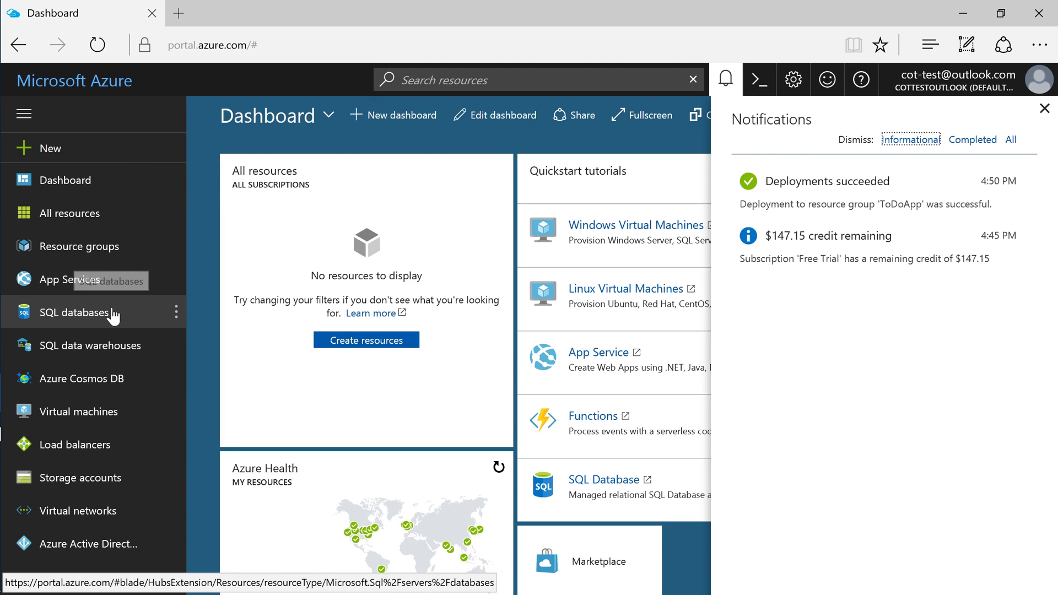
Step: From SQL databases, open TaskManager and copy server name 'sandiegoserver.database.windows.net'
click(74, 313)
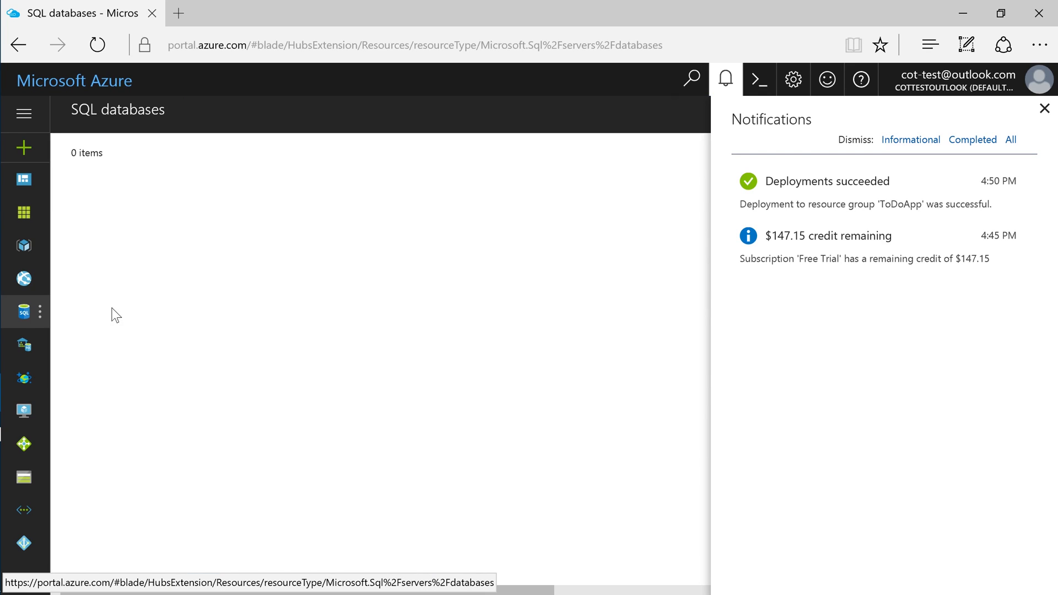
click(726, 78)
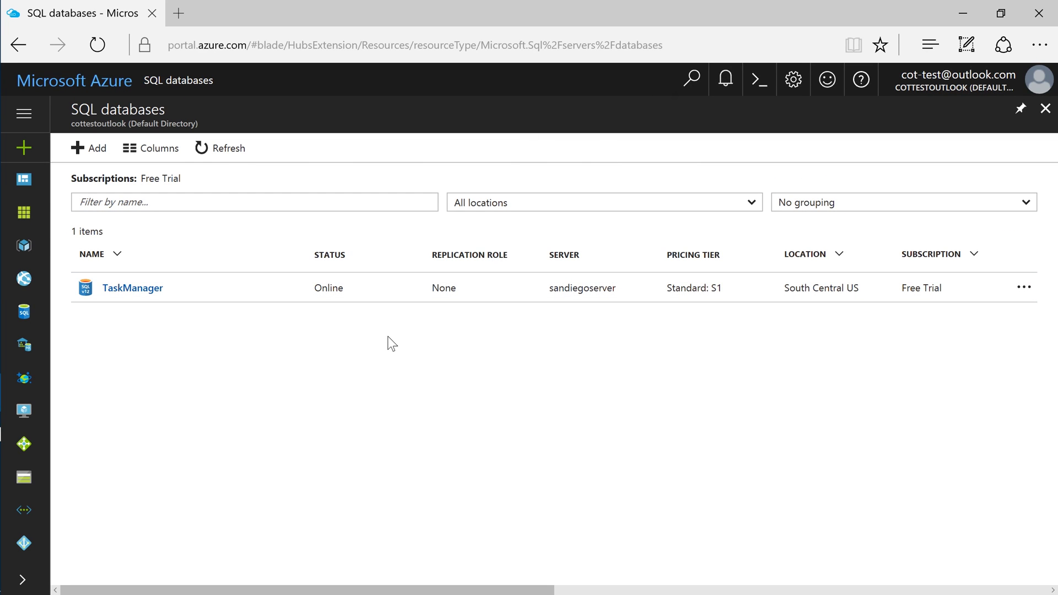
click(132, 288)
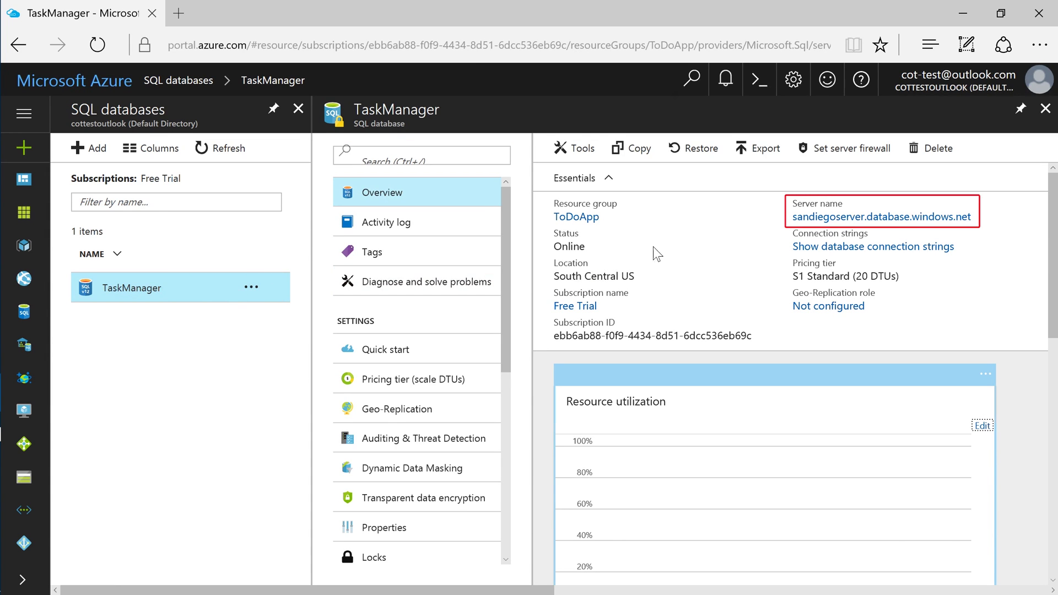
mouse_move(882, 217)
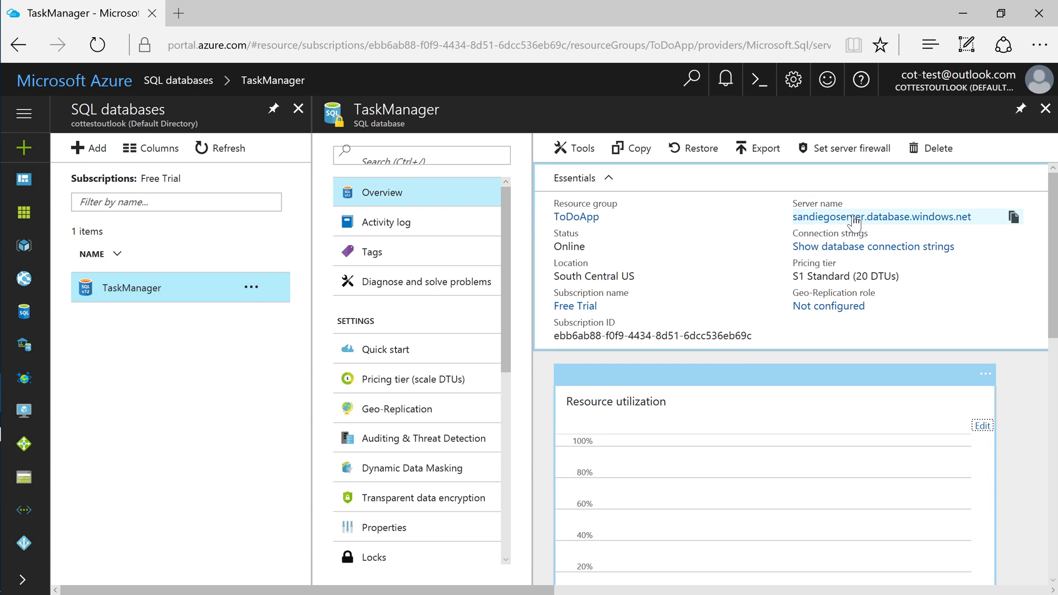
click(1015, 217)
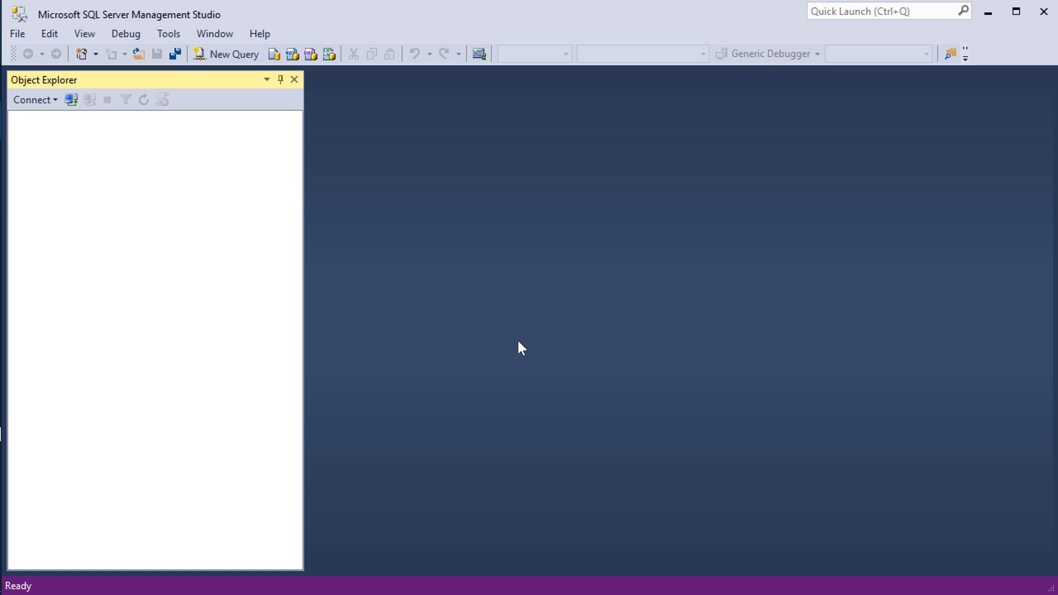
Step: Connect the Database Engine to the pasted Azure server name as 'testadmin' with password
click(36, 99)
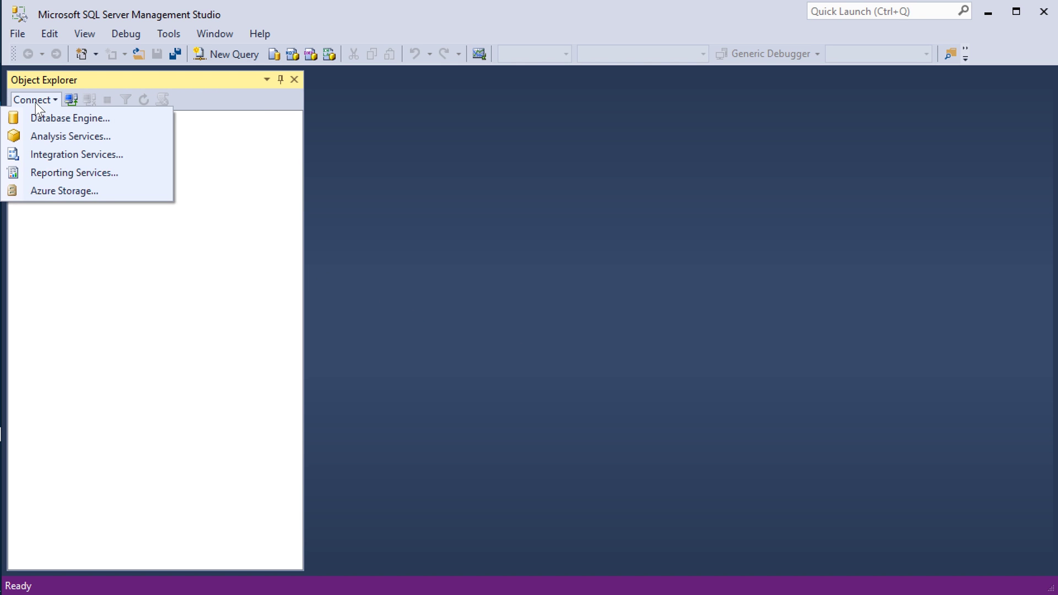
click(49, 121)
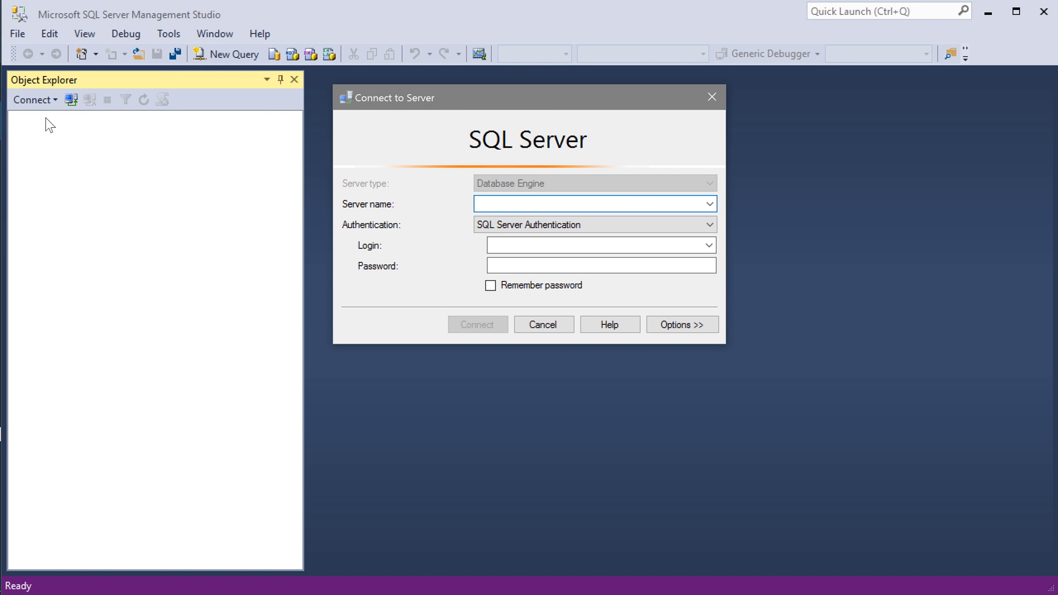
right_click(504, 217)
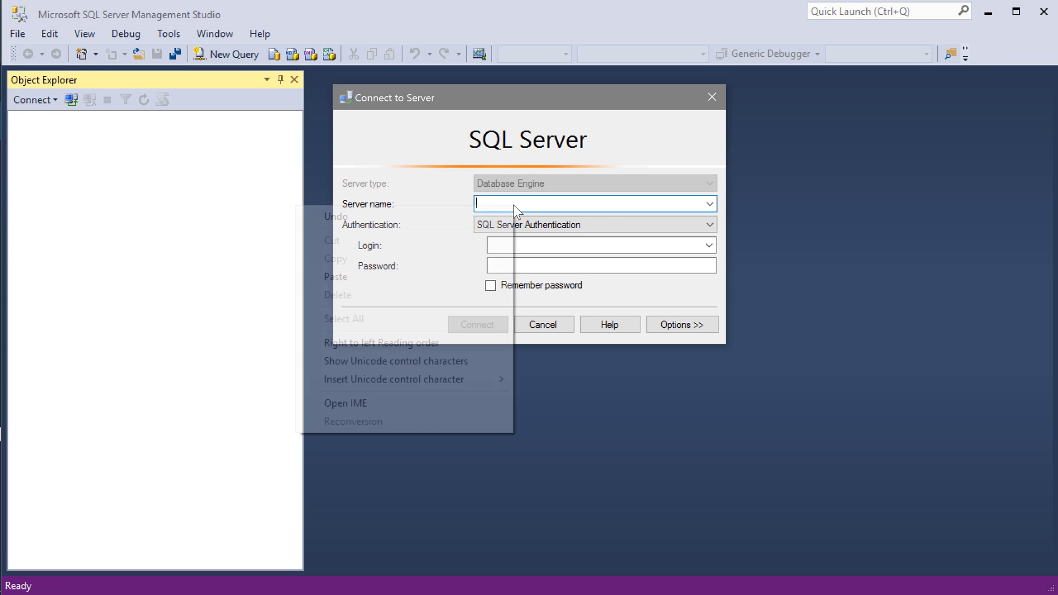
click(495, 275)
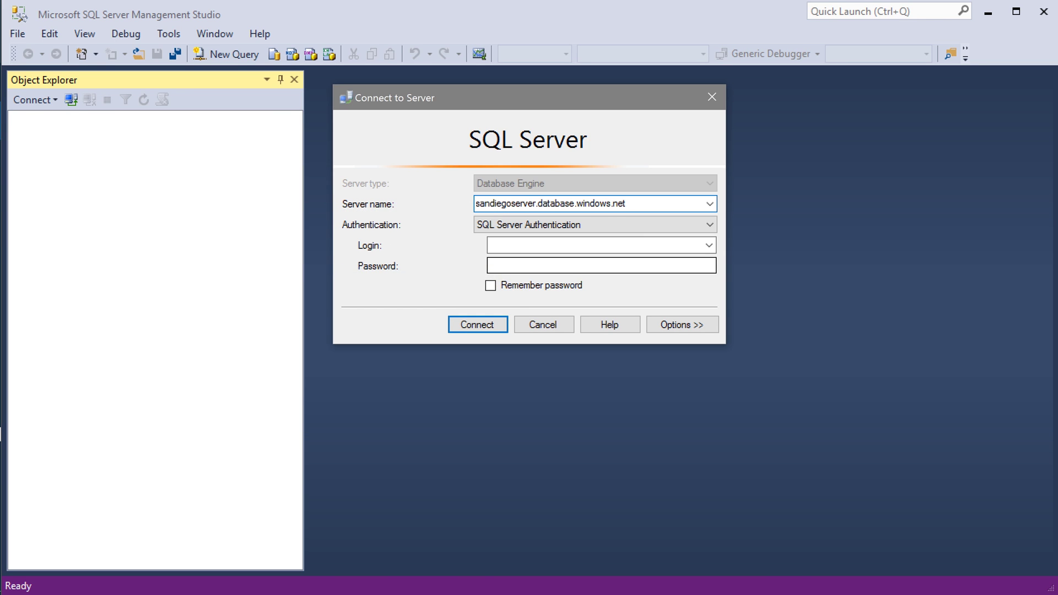
key(Tab)
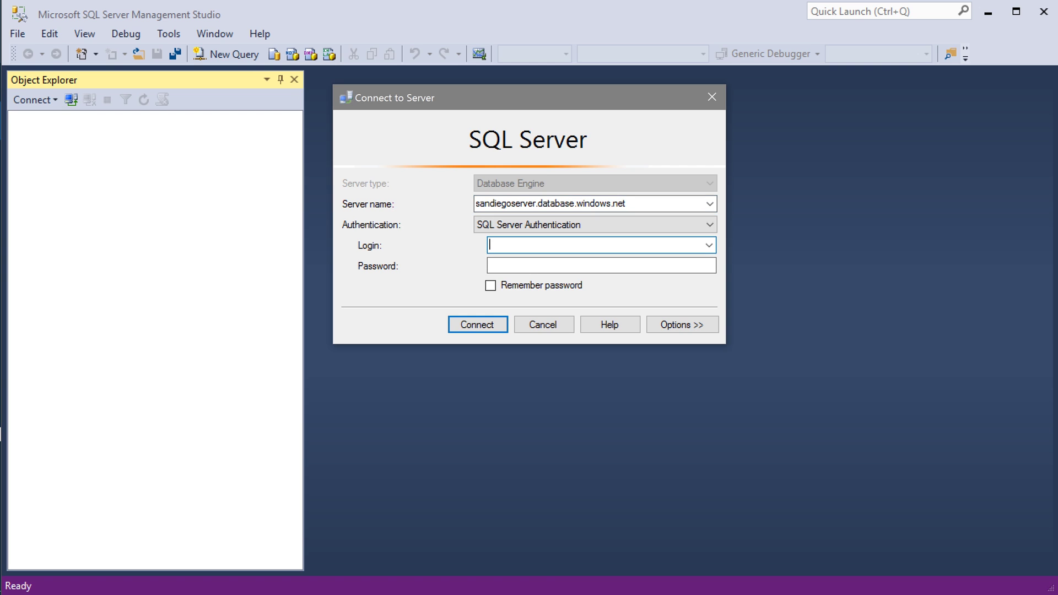
text(testadmin)
key(Tab)
text(*****)
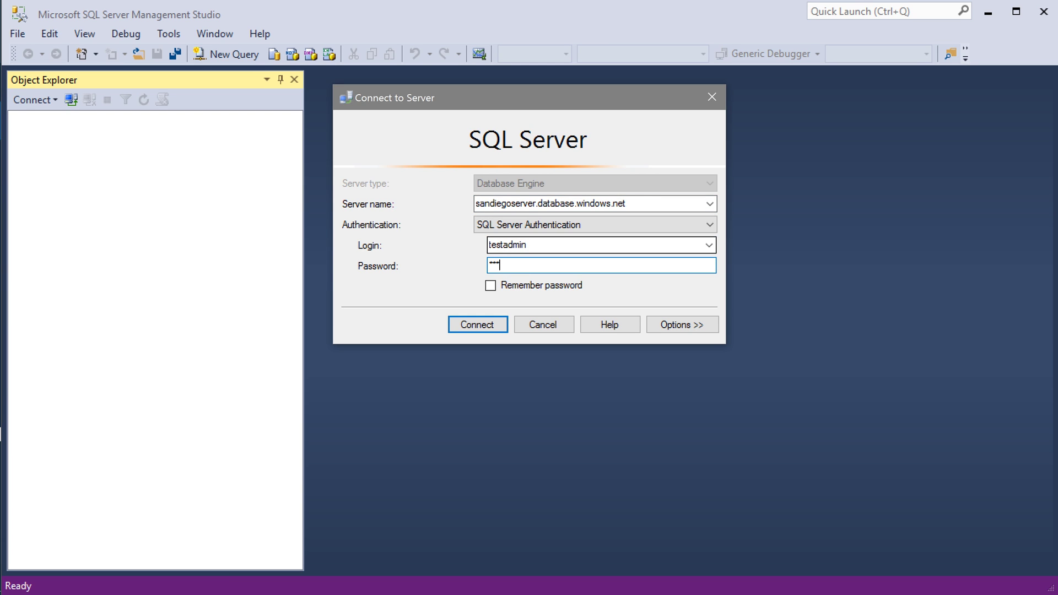
text(********)
click(480, 324)
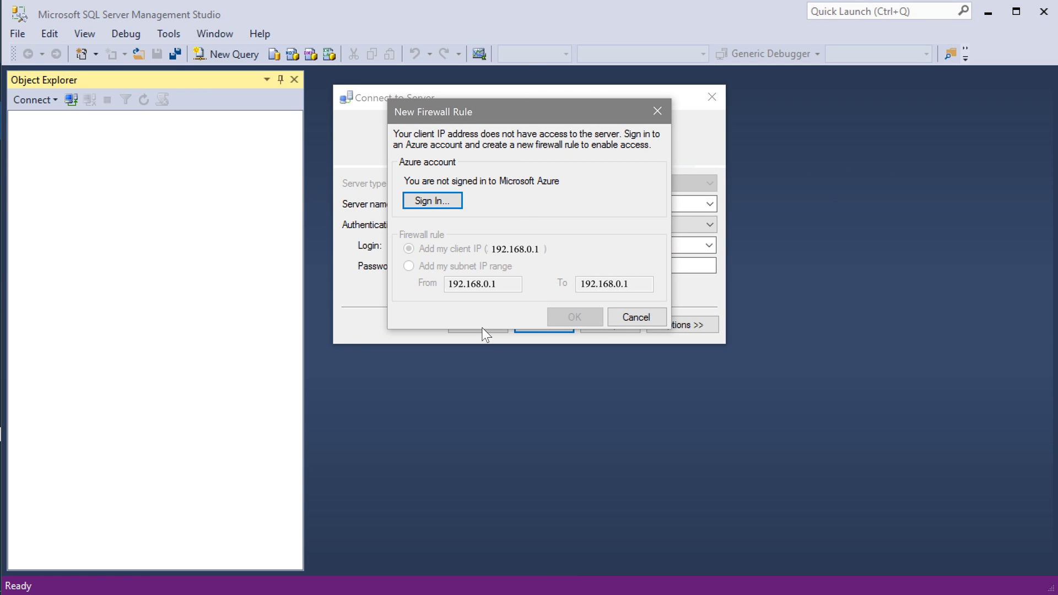
Step: Sign in with the Microsoft account and add a firewall rule for the client IP
click(432, 200)
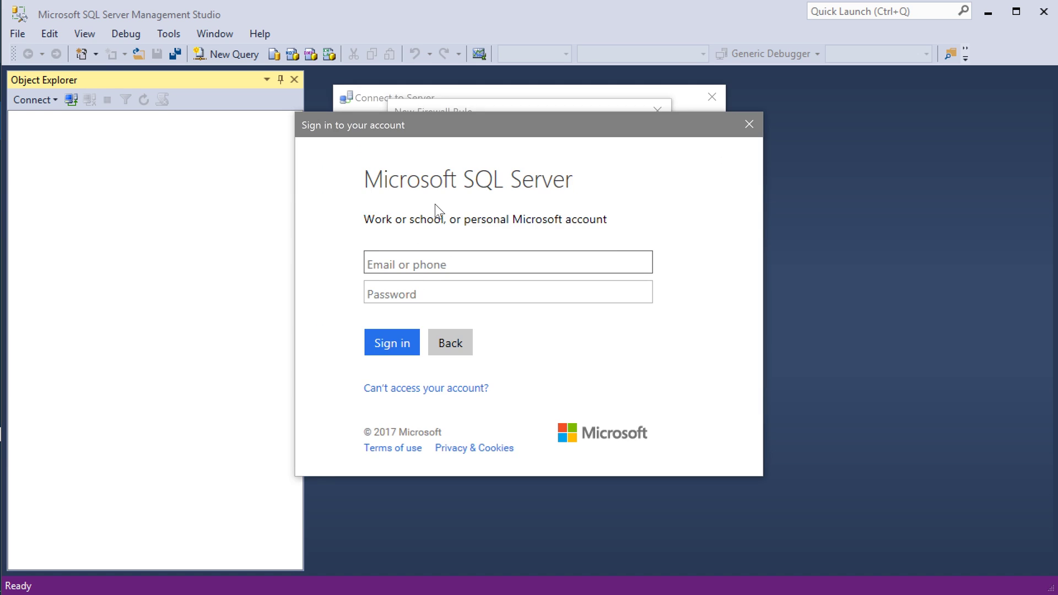
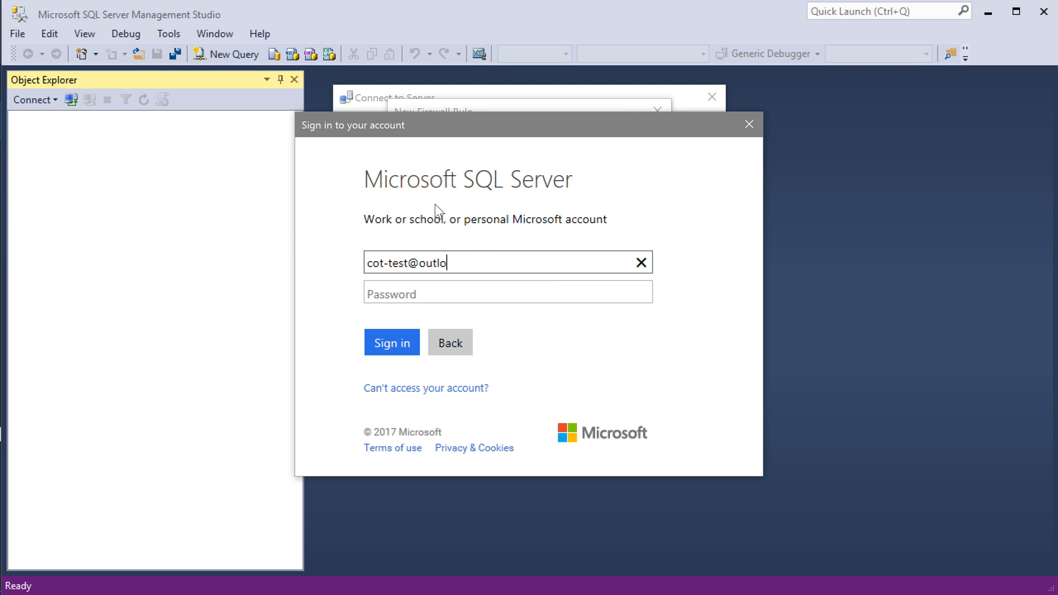
key(Return)
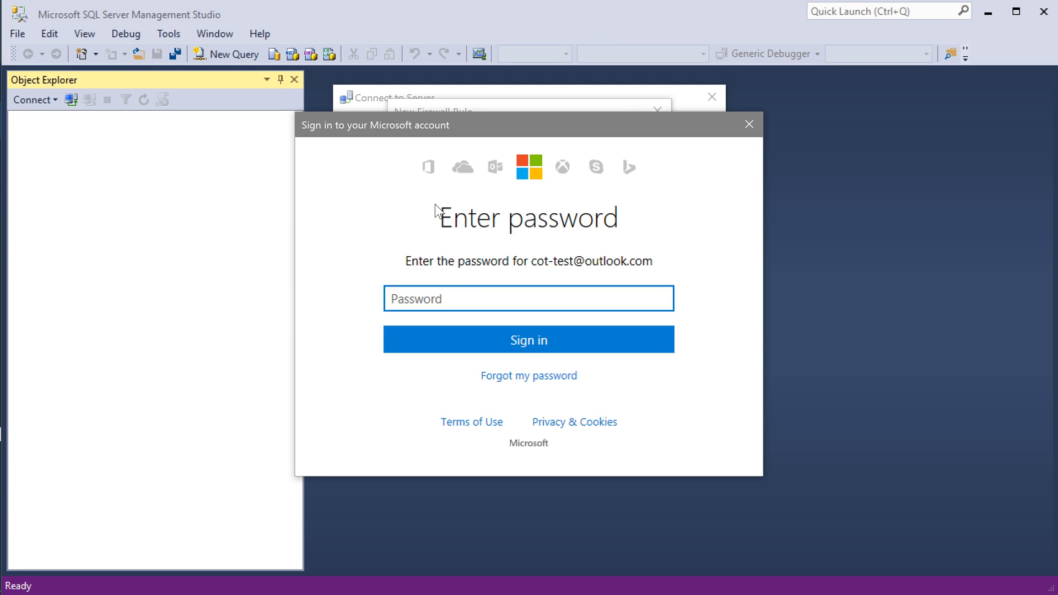
text(••••••••)
key(Return)
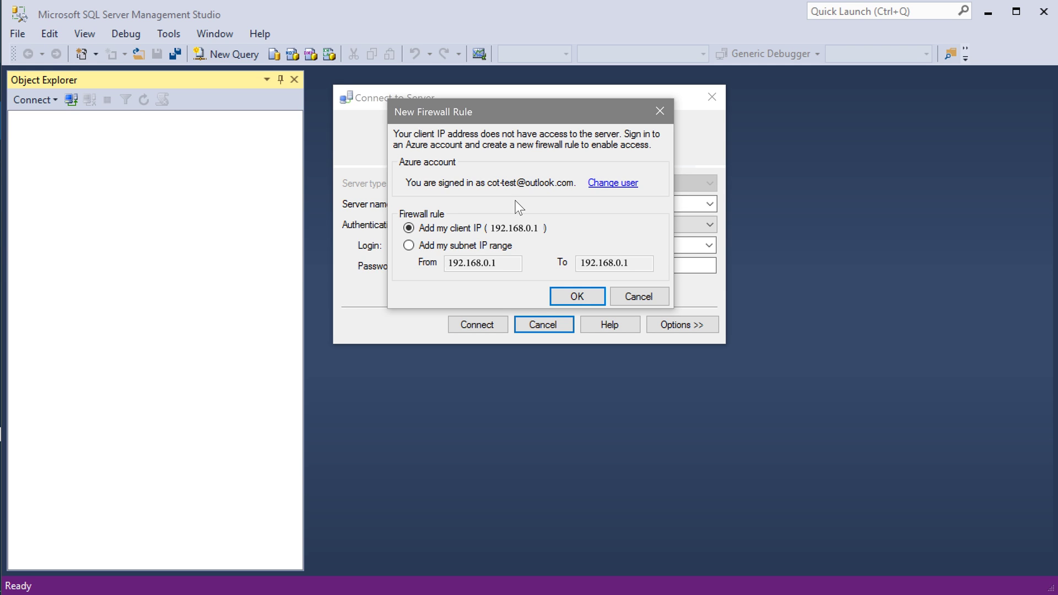
click(576, 296)
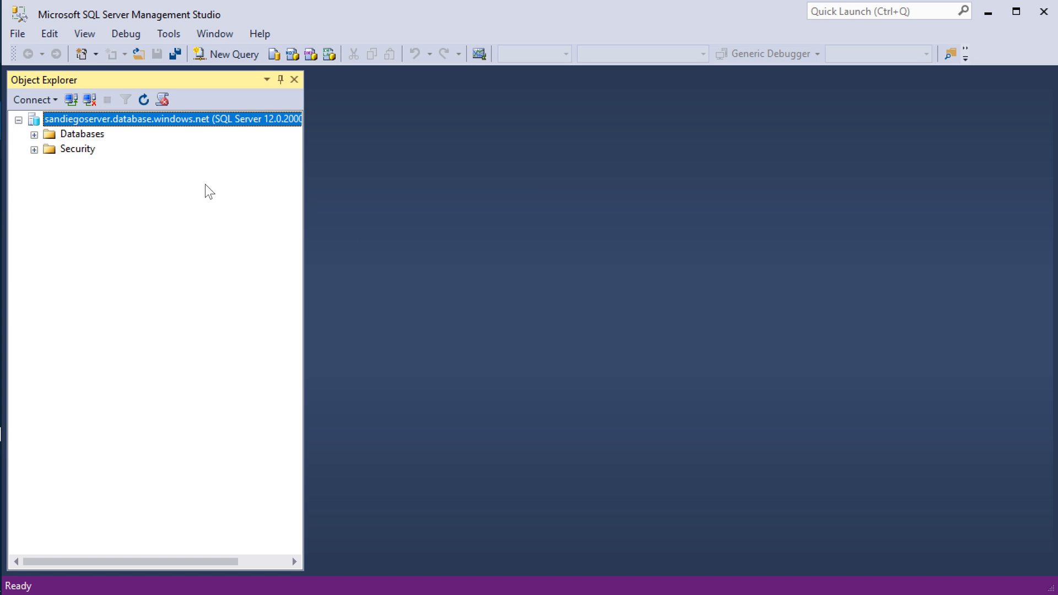
Step: Expand Databases > TaskManager > Tables on sandiegoserver in Object Explorer
click(33, 134)
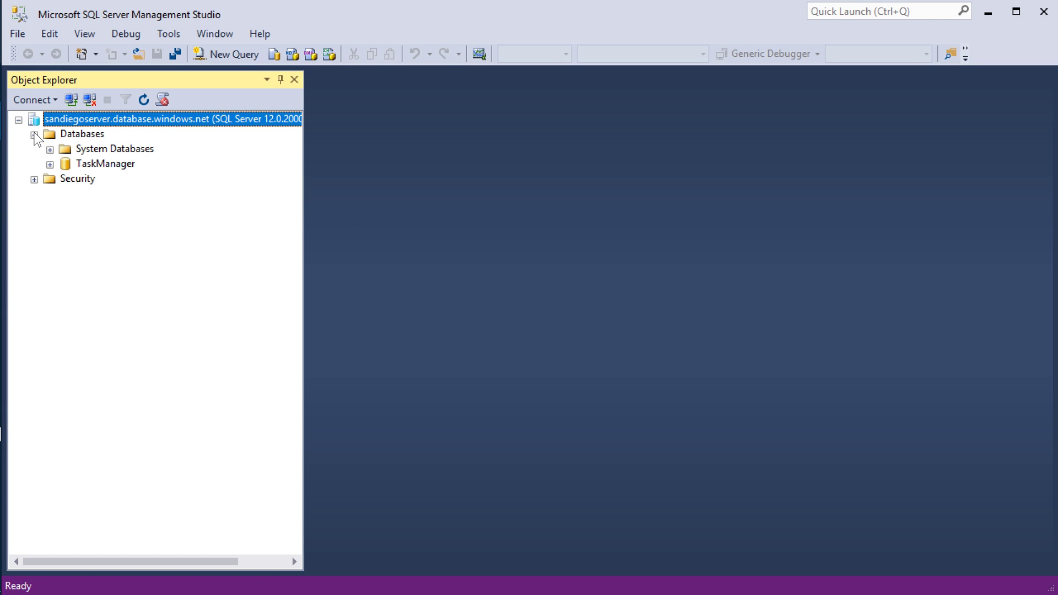
click(50, 164)
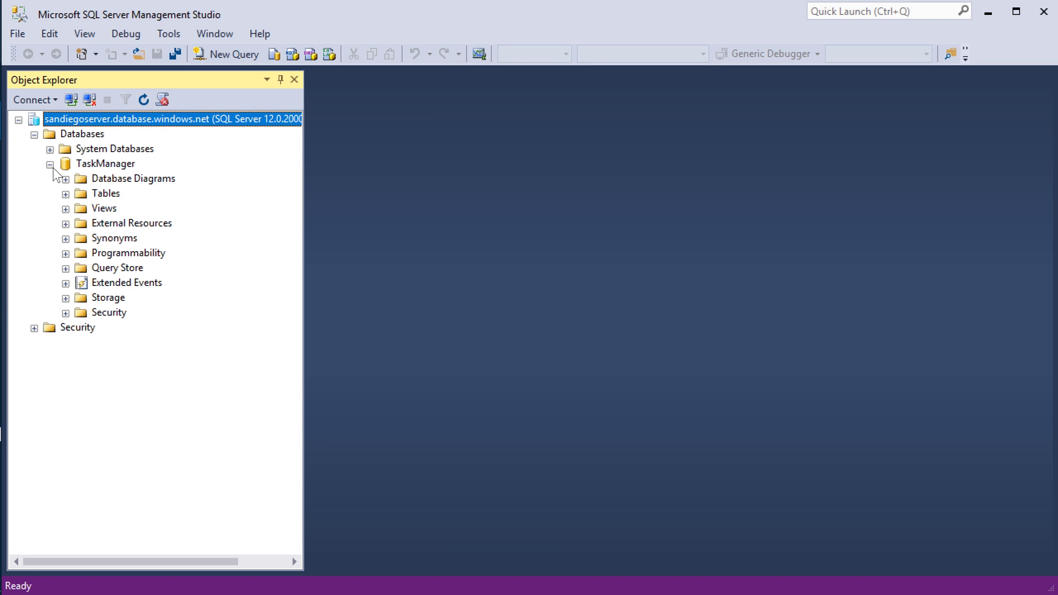
click(66, 194)
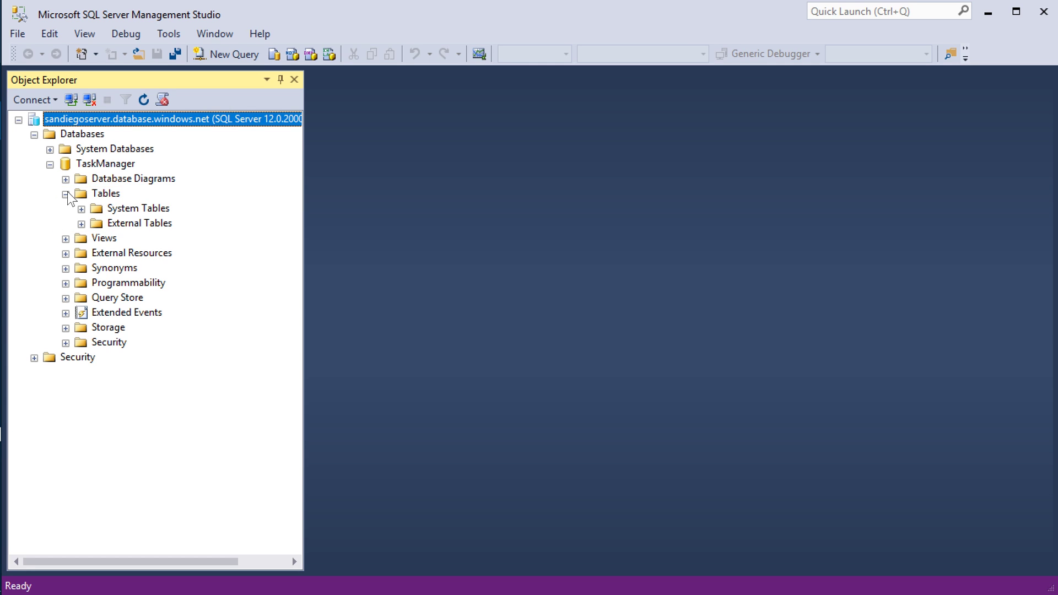
Step: Connect to the local .\sqlexpress Database Engine and expand its Databases folder
click(36, 100)
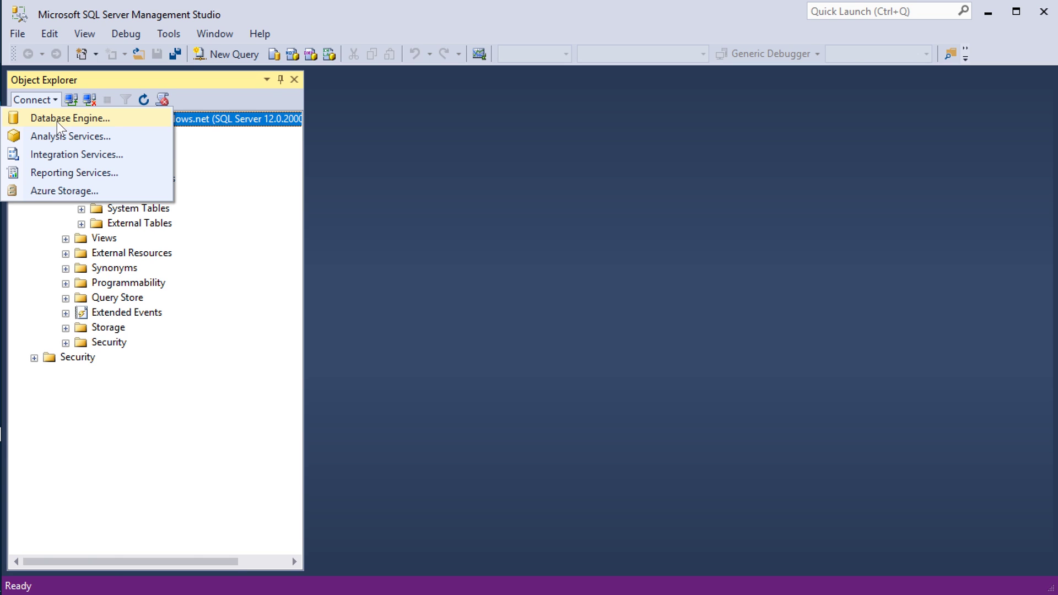
click(57, 122)
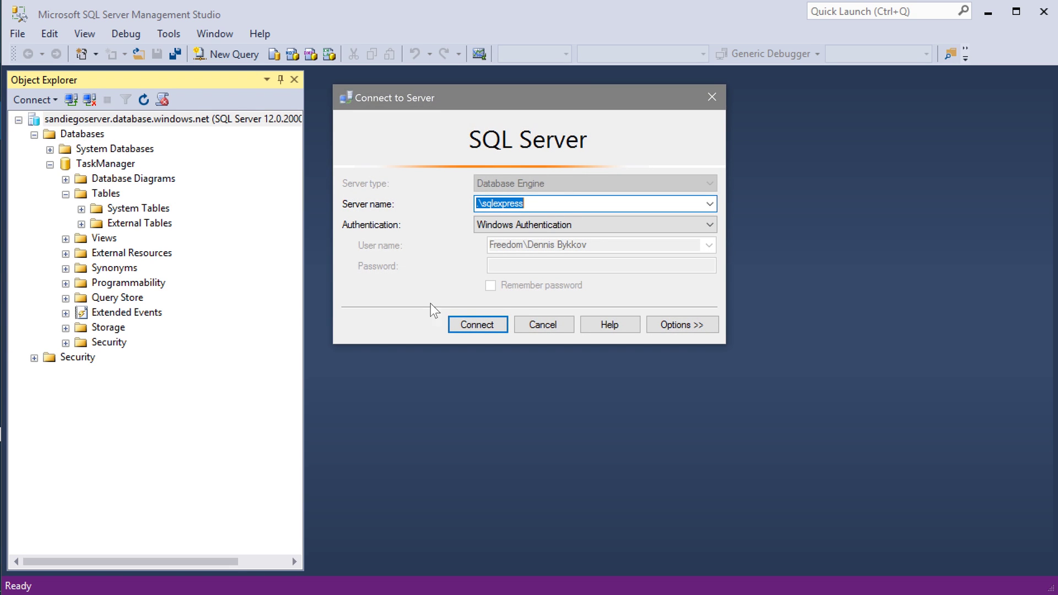
click(472, 325)
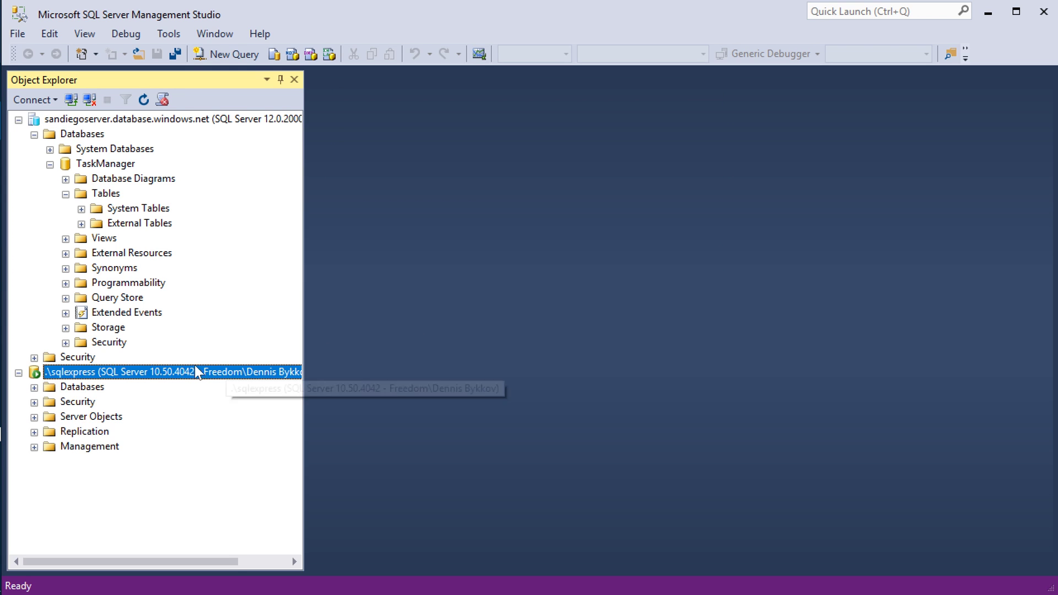
click(35, 387)
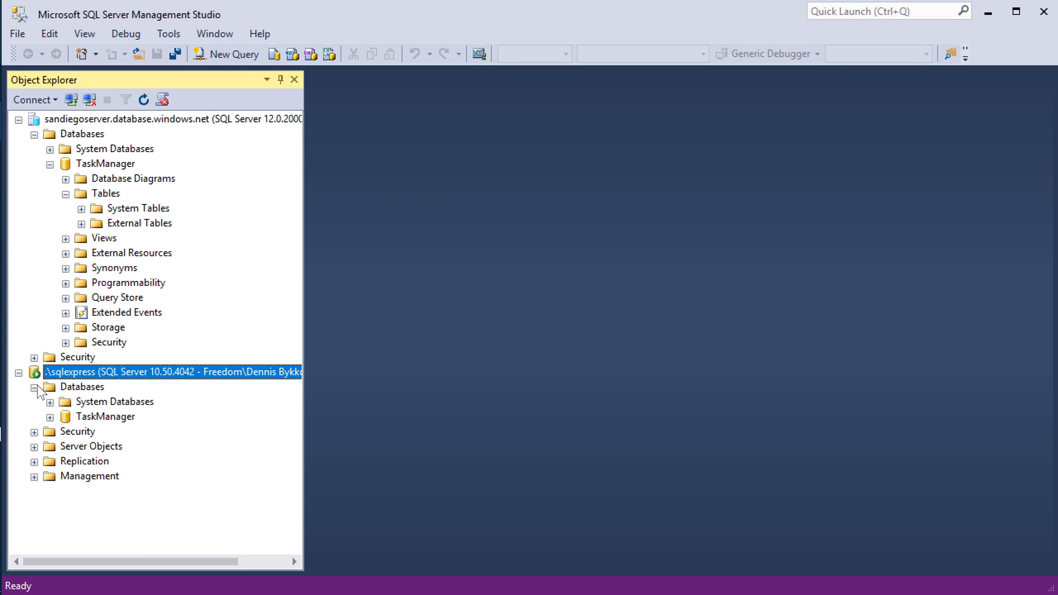
Step: Start Generate Scripts on the local TaskManager, selecting tables, views, stored procedures and database roles
right_click(66, 419)
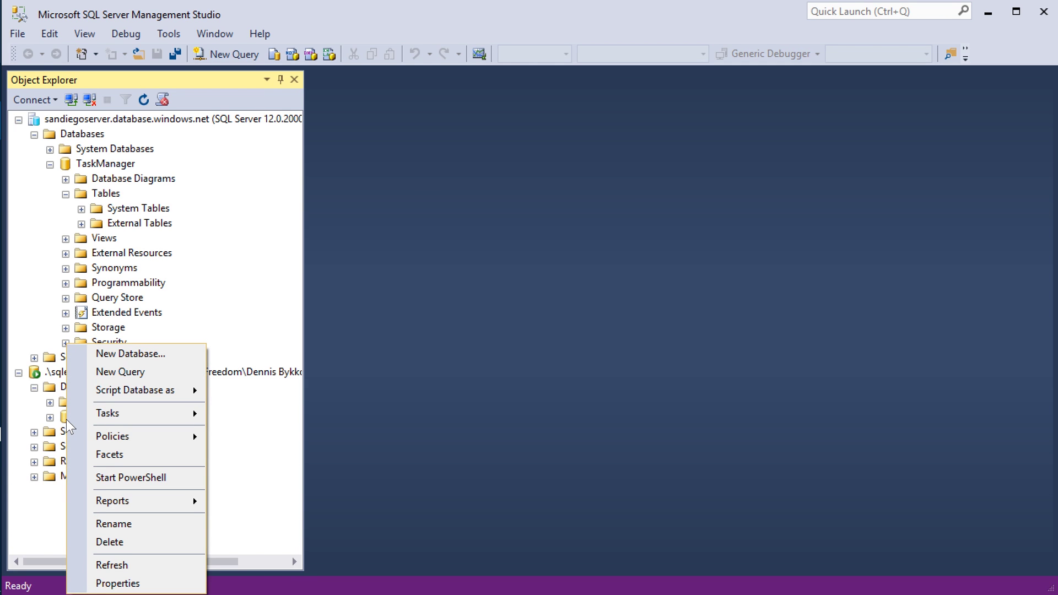
mouse_move(108, 413)
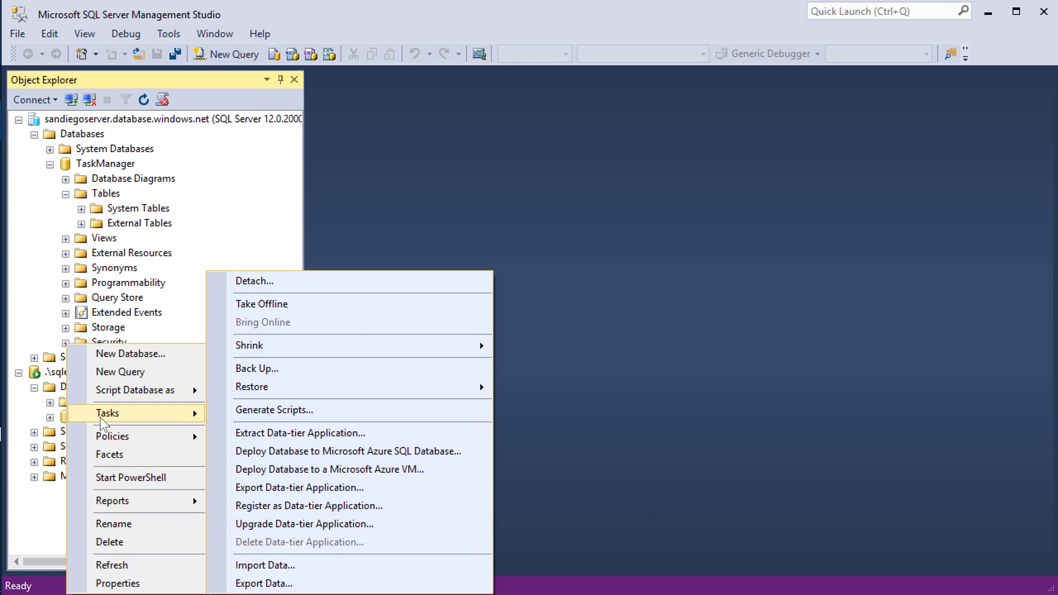
click(274, 410)
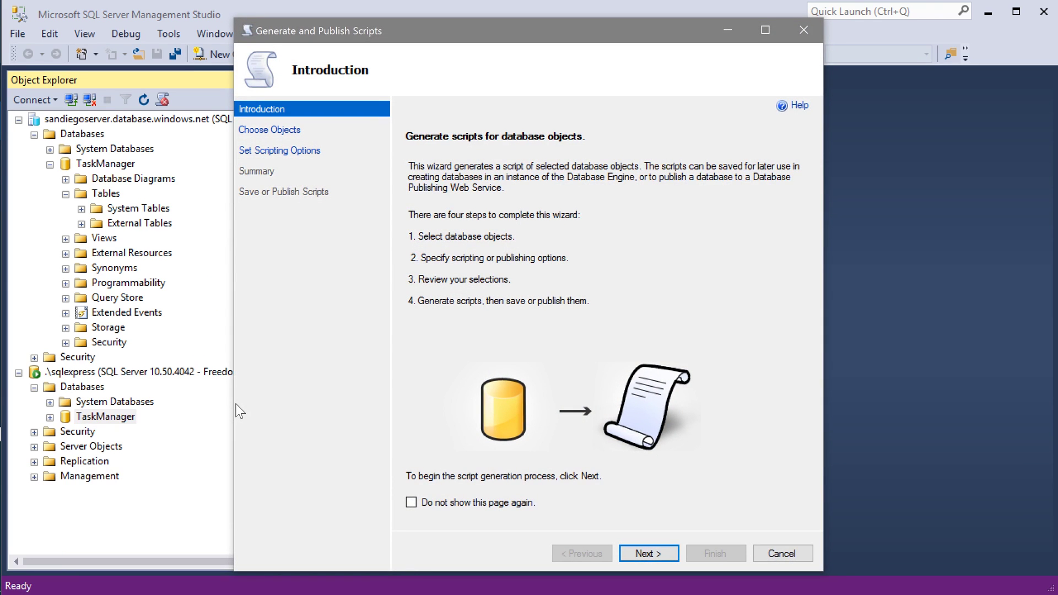
click(633, 556)
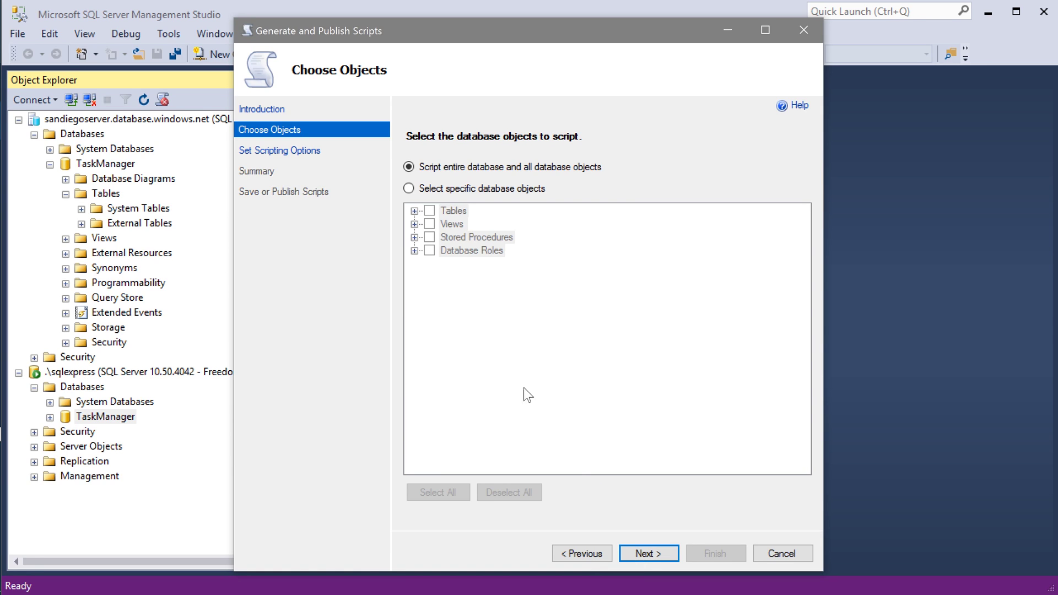
click(409, 189)
click(429, 211)
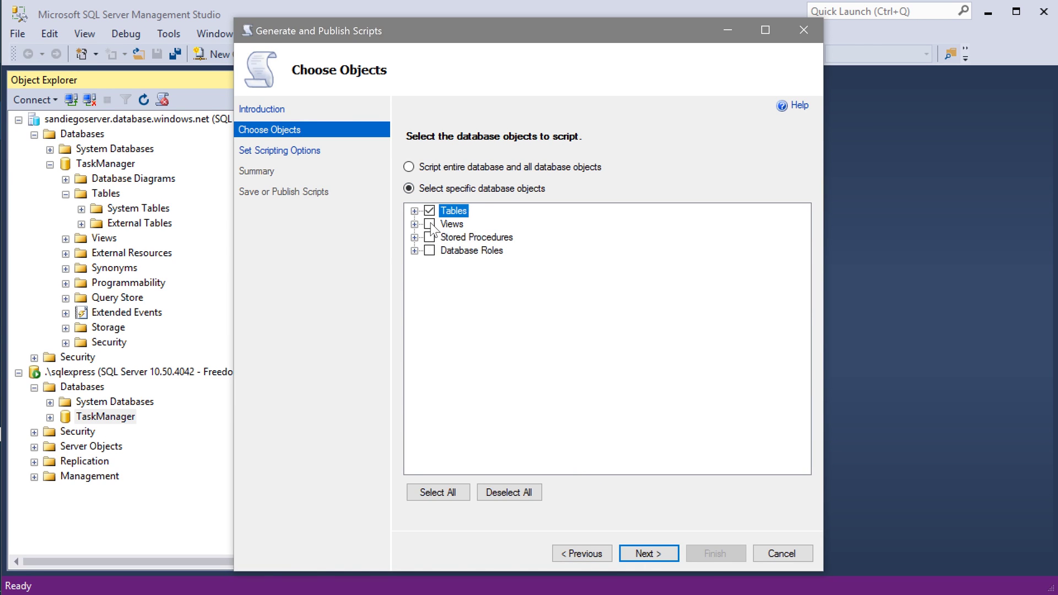
click(429, 237)
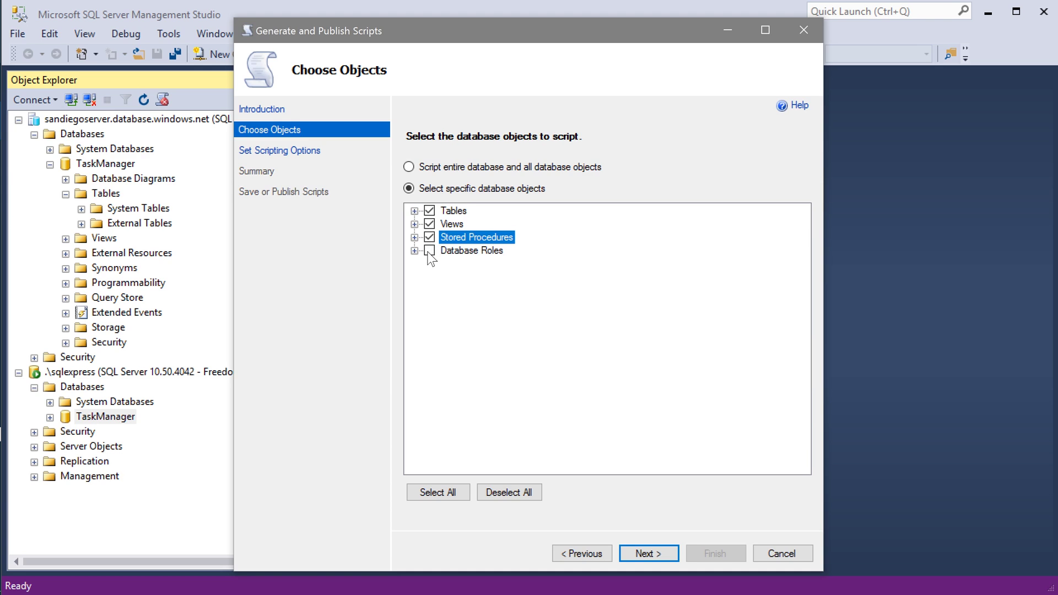
click(430, 250)
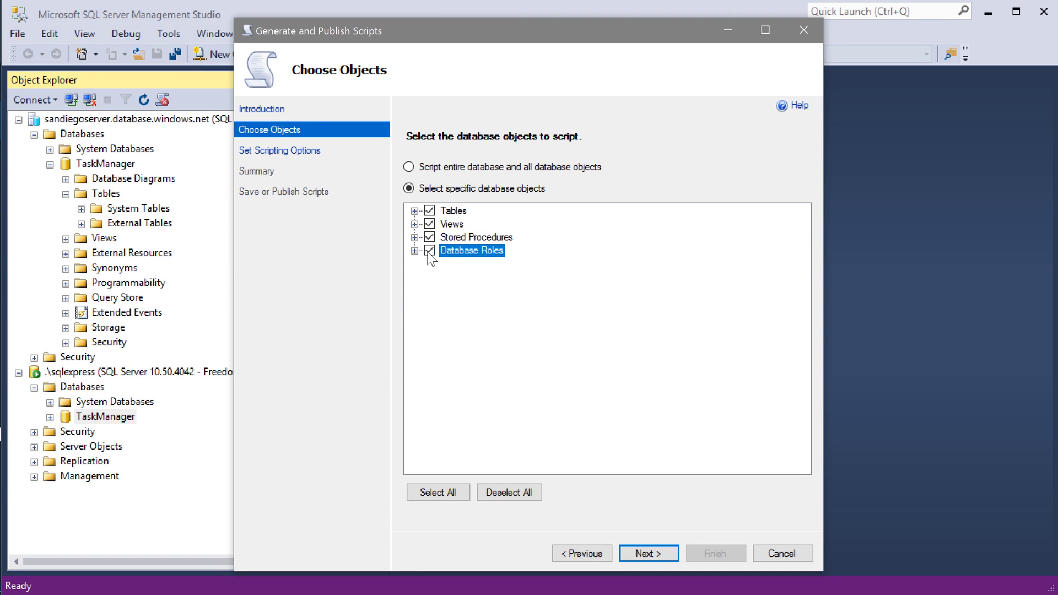
Step: Script the selected objects to the clipboard and finish the wizard
click(649, 554)
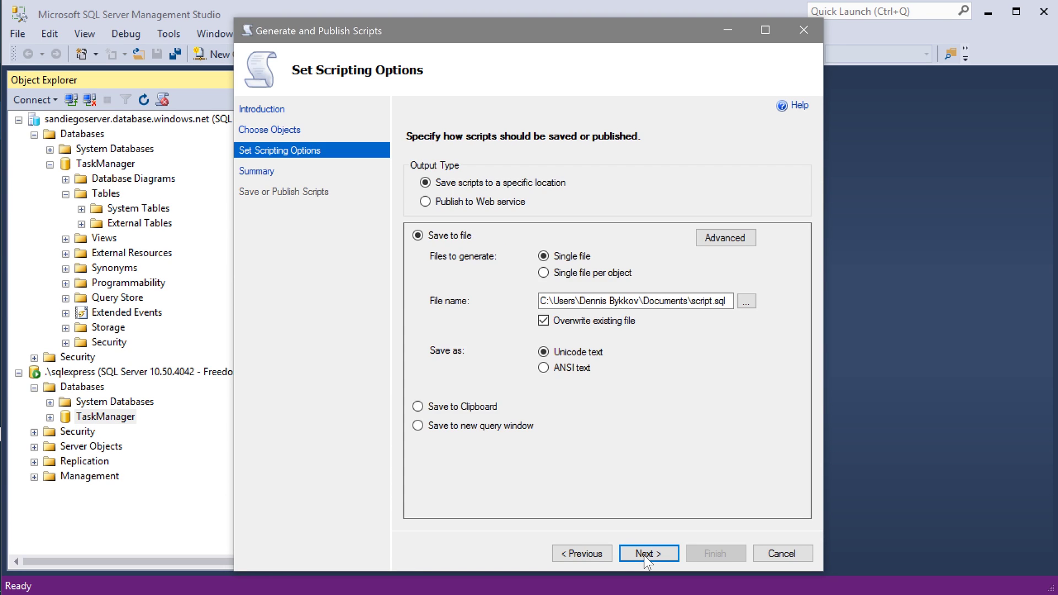
click(479, 411)
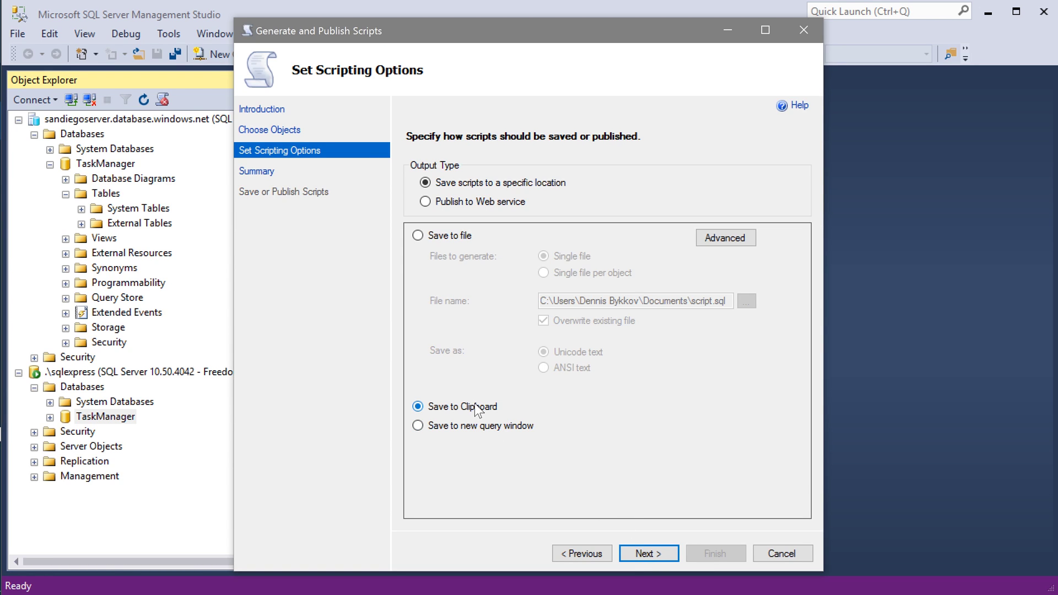
click(646, 554)
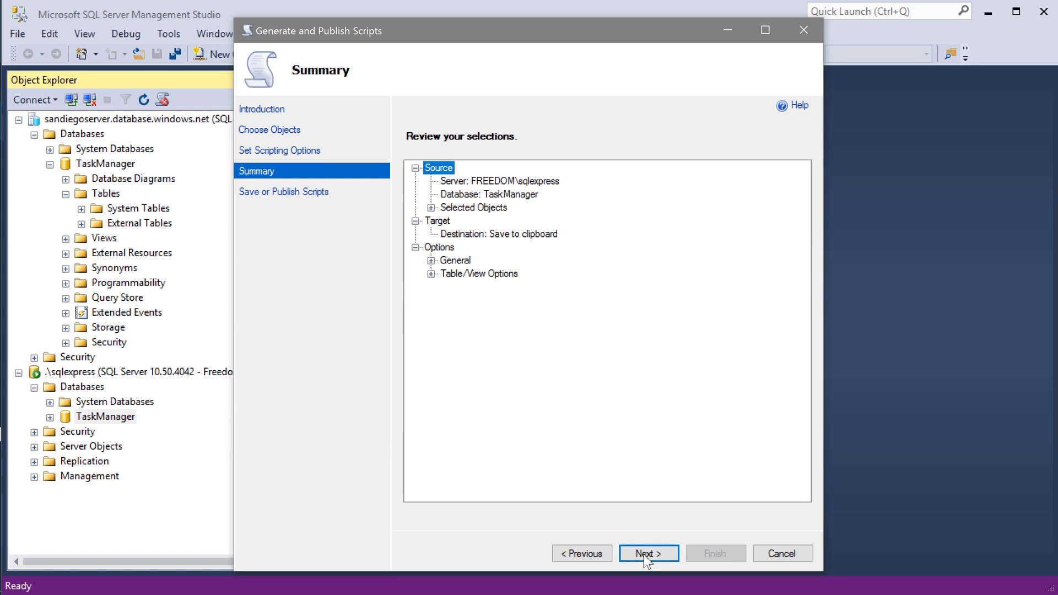
click(644, 555)
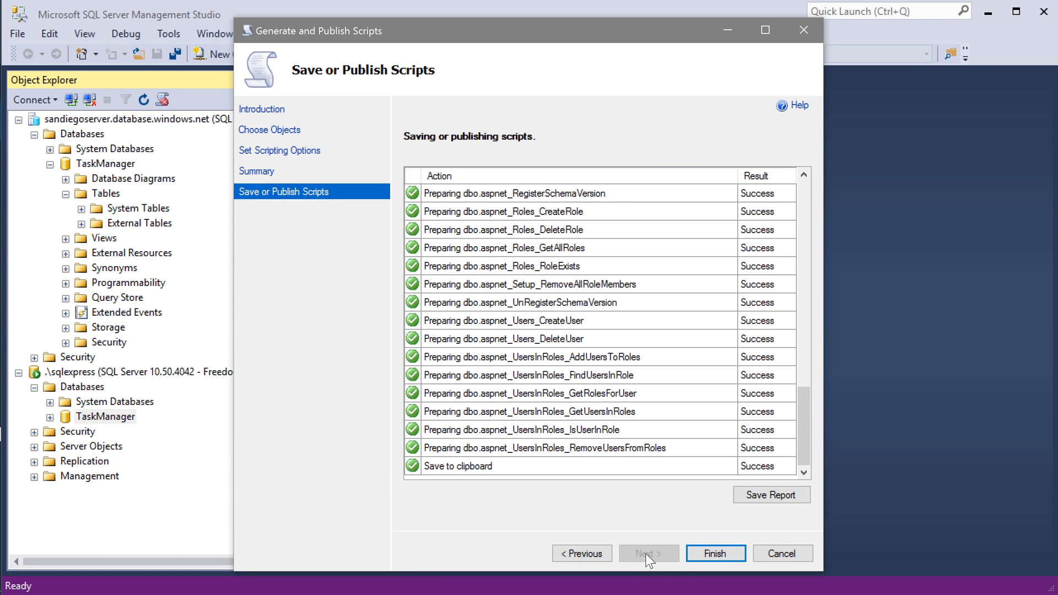
click(716, 553)
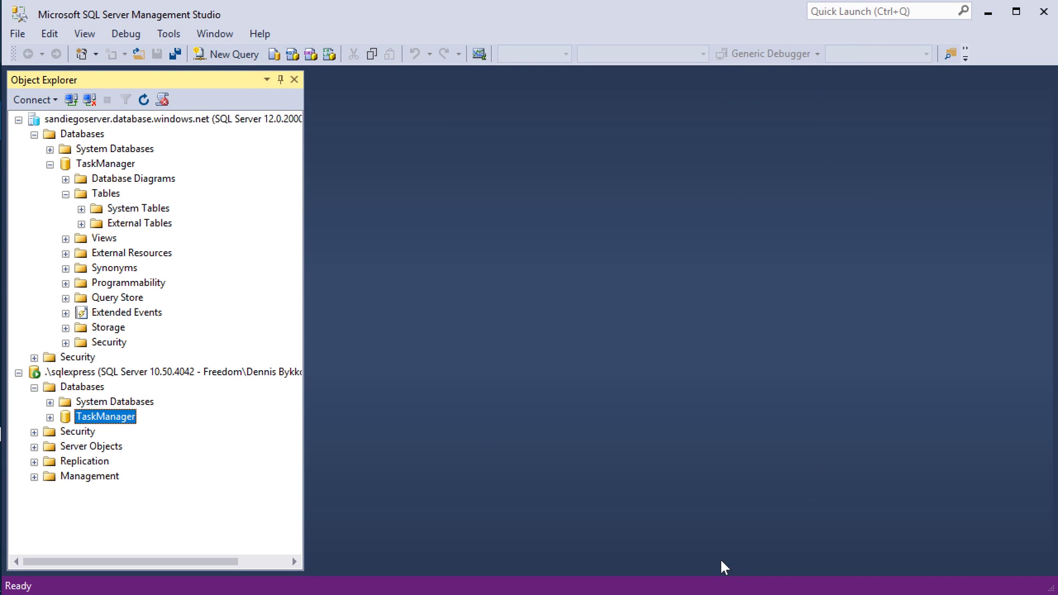
Step: Paste the generated script into a new query on the sandiegoserver TaskManager database
click(87, 168)
right_click(87, 168)
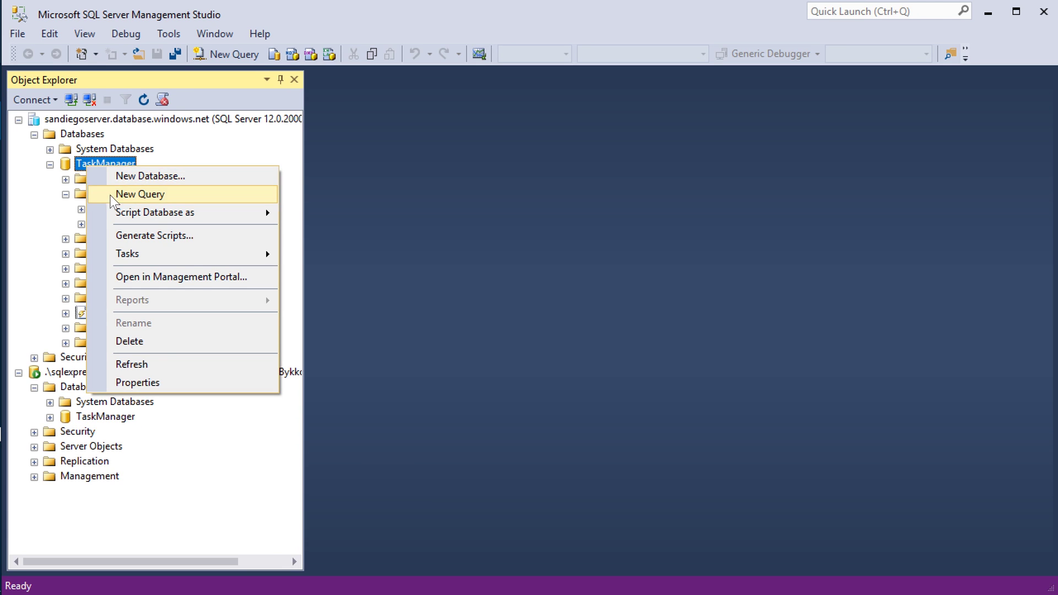
click(140, 194)
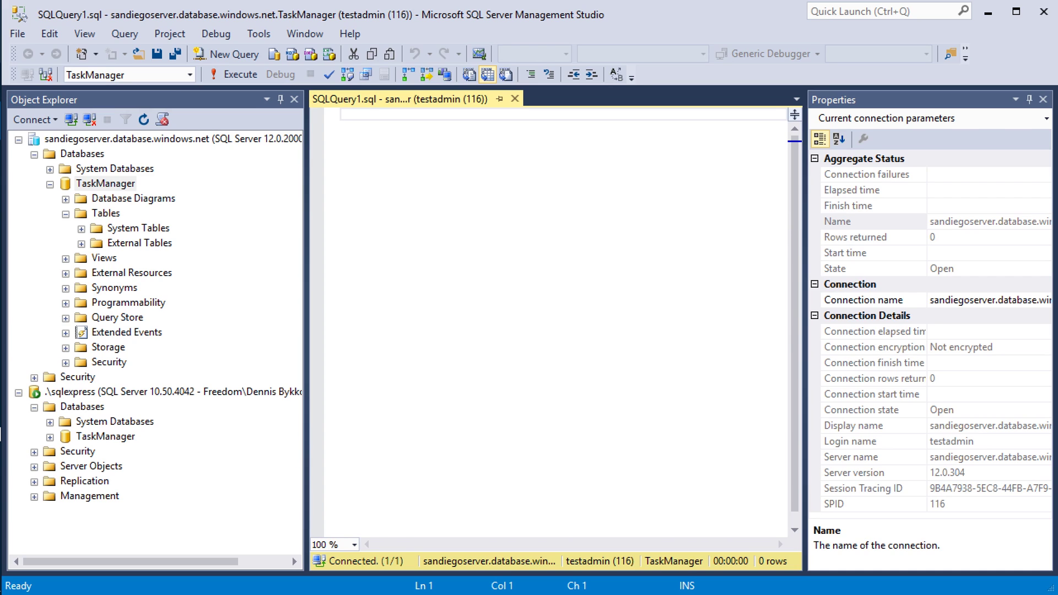
right_click(373, 163)
click(402, 207)
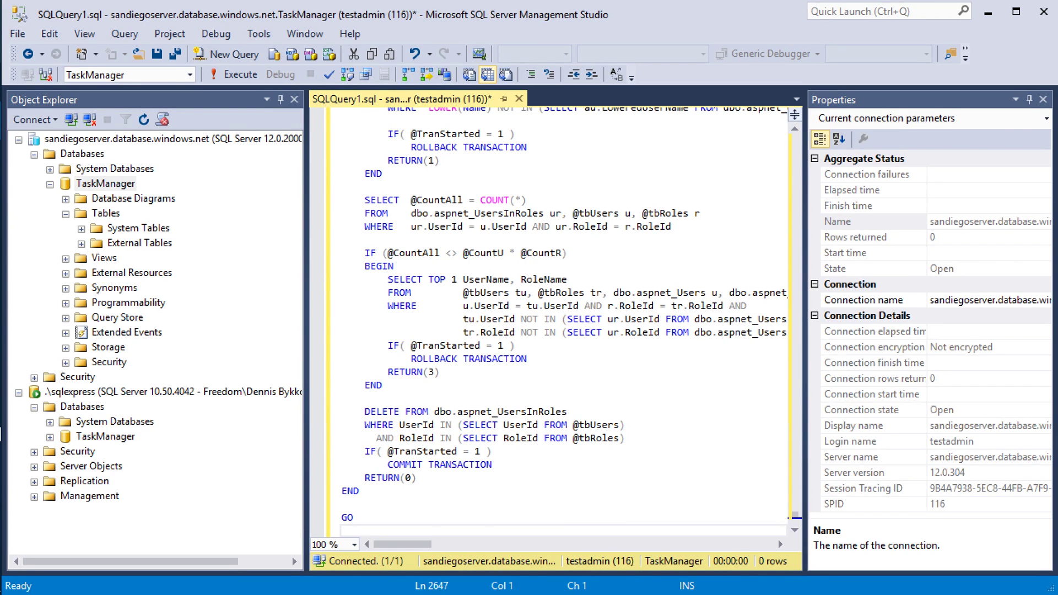
Step: Delete the script's opening USE and GO lines
key(ctrl+Home)
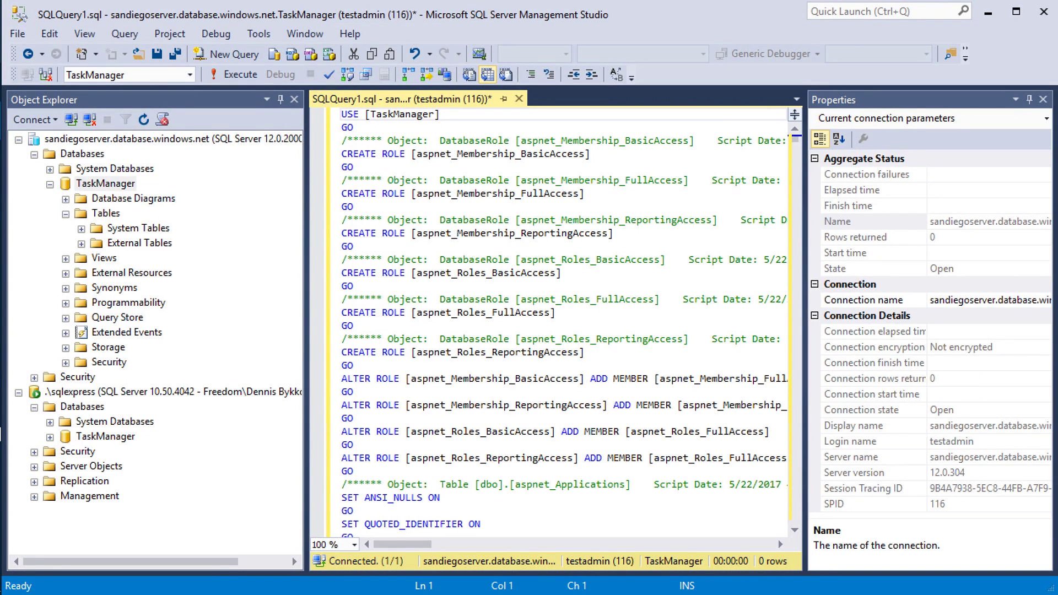
key(shift+Down)
key(shift+Down)
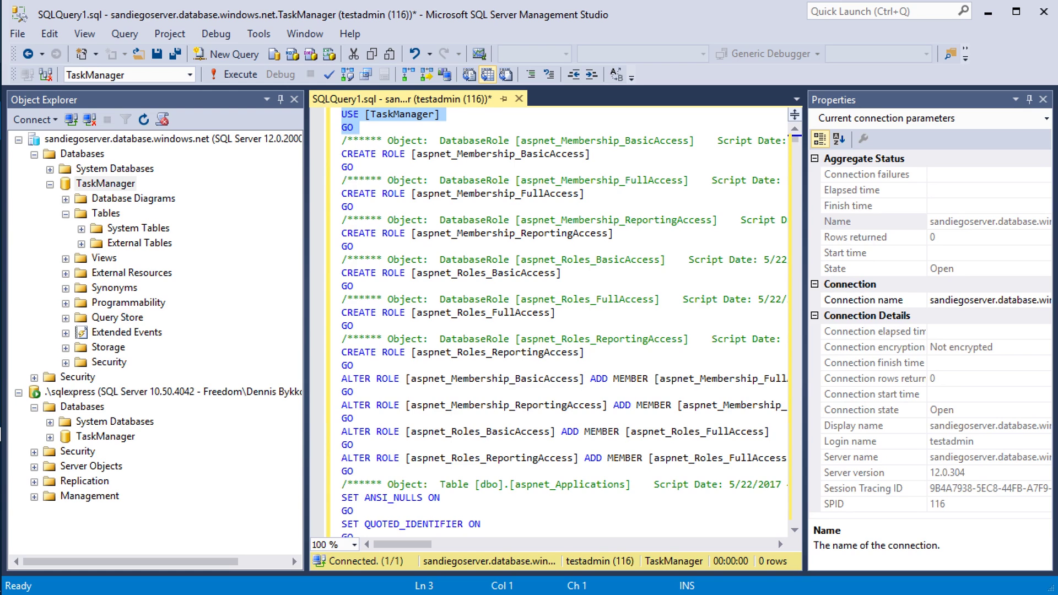
key(Delete)
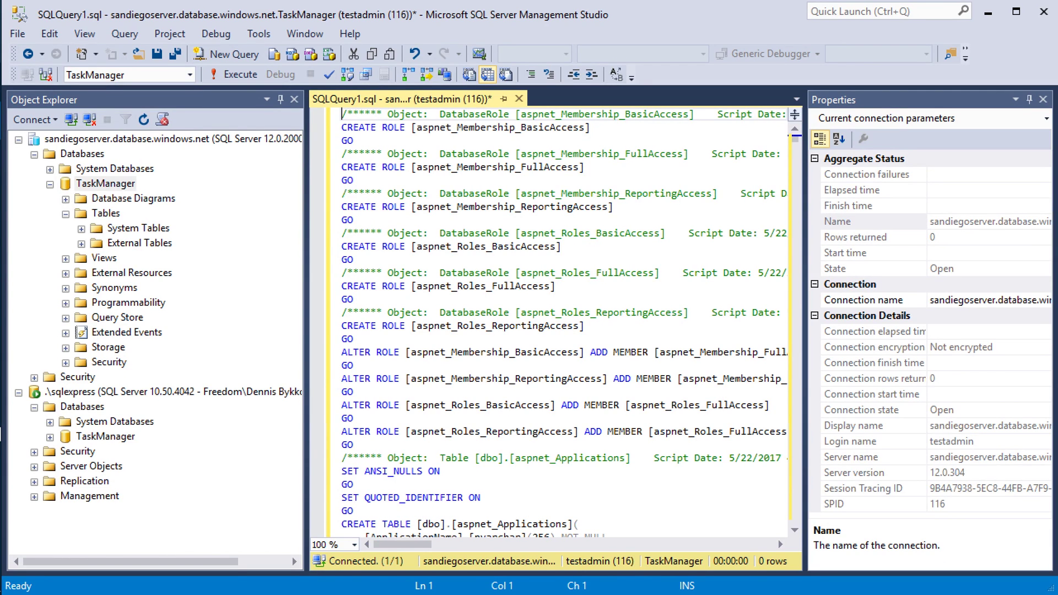
Step: Execute the script on the cloud database, then refresh its Tables folder to show Tasks, Expenses and more
click(234, 75)
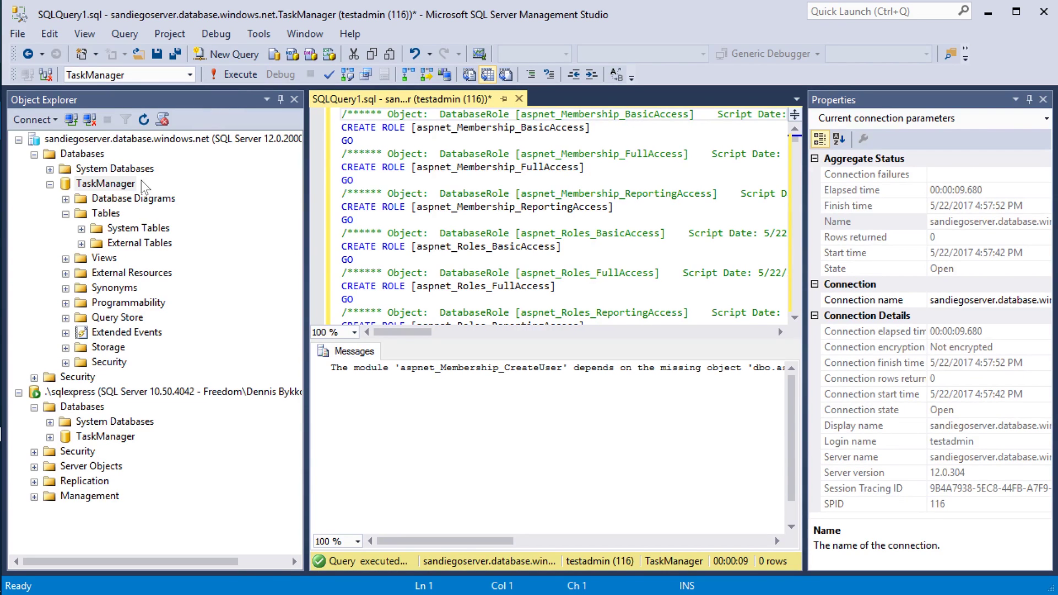
click(107, 214)
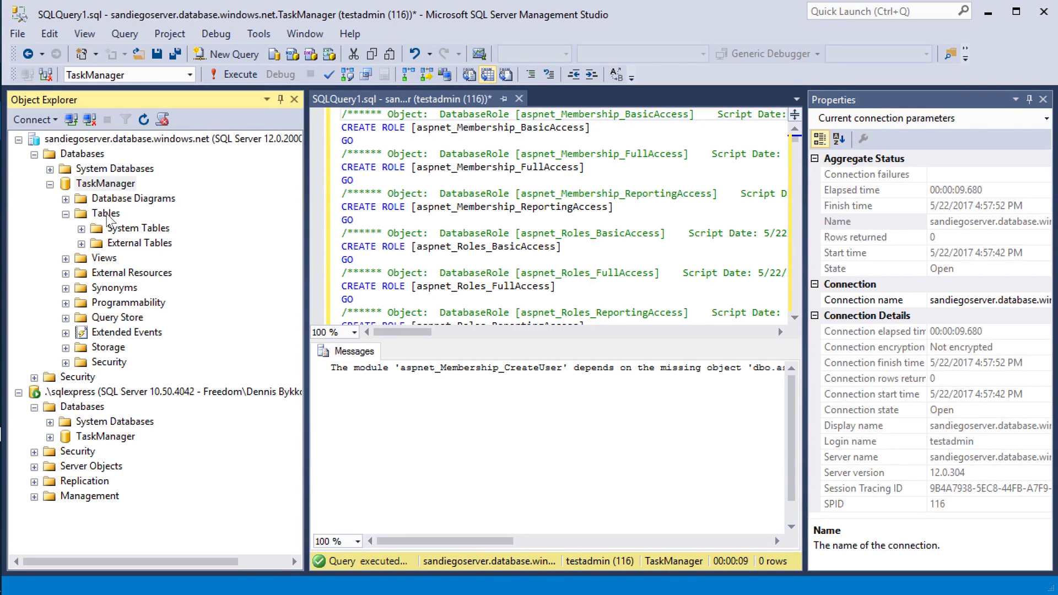
click(144, 120)
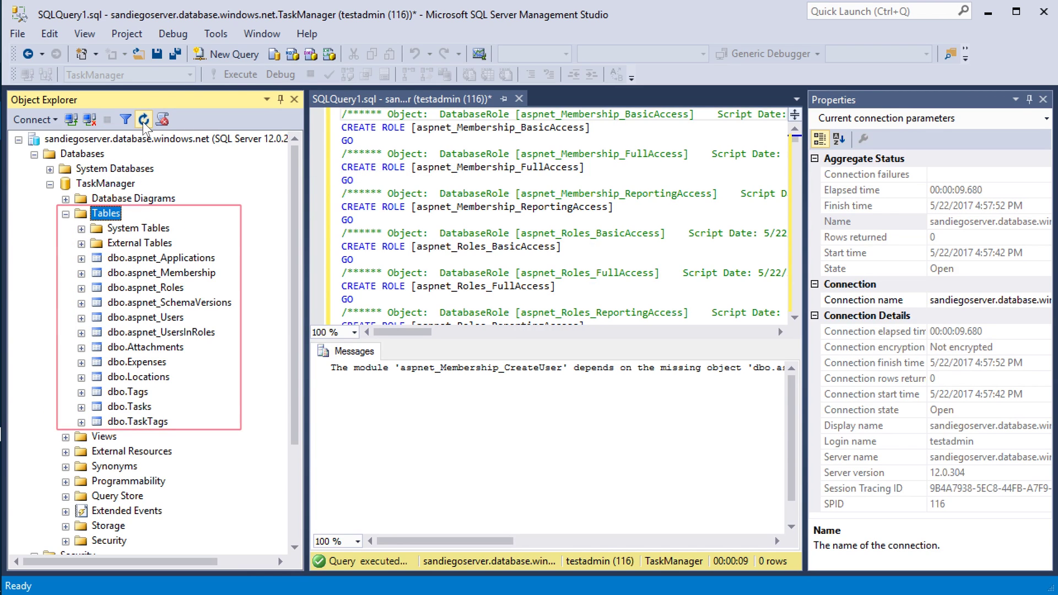